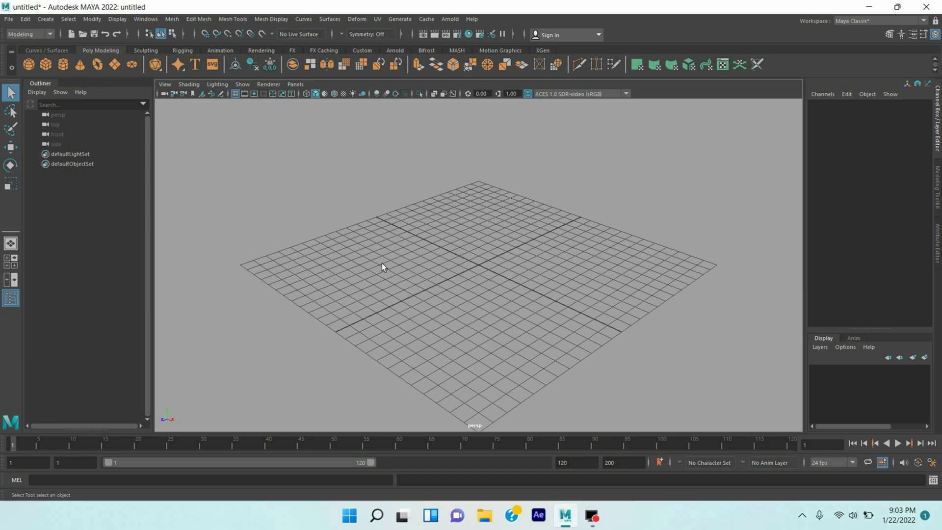
# Draw a four-point wavy Bezier curve, bezier1, winding across the ground grid.
pyautogui.click(46, 19)
pyautogui.moveTo(157, 92)
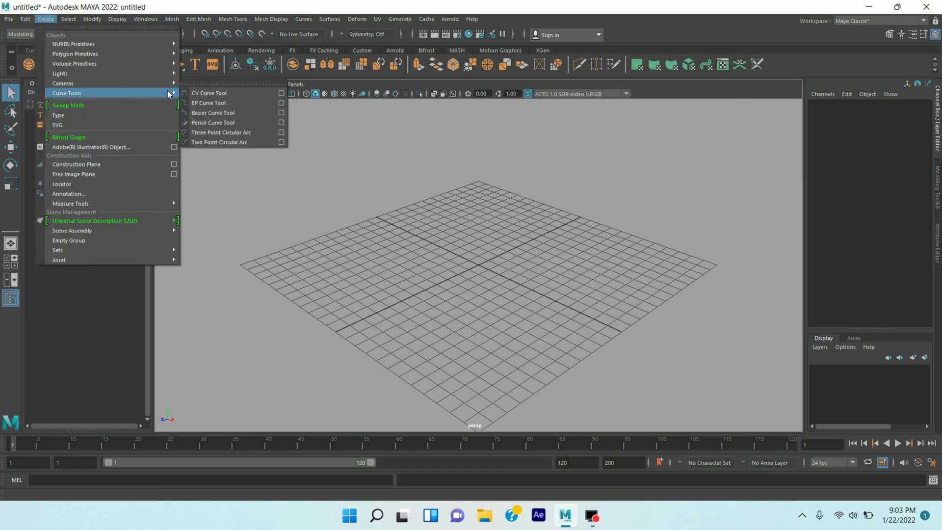
pyautogui.click(223, 113)
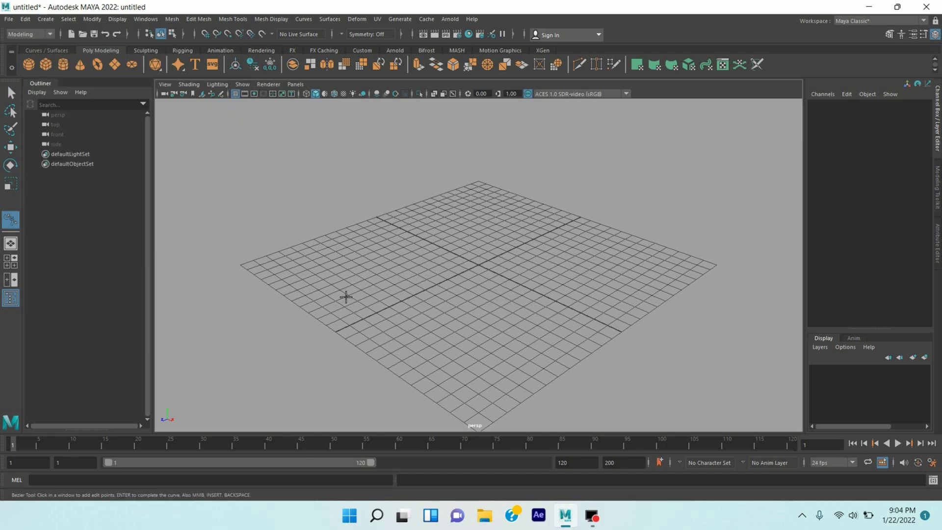
pyautogui.moveTo(343, 288); pyautogui.dragTo(389, 245)
pyautogui.click(452, 286)
pyautogui.click(511, 251)
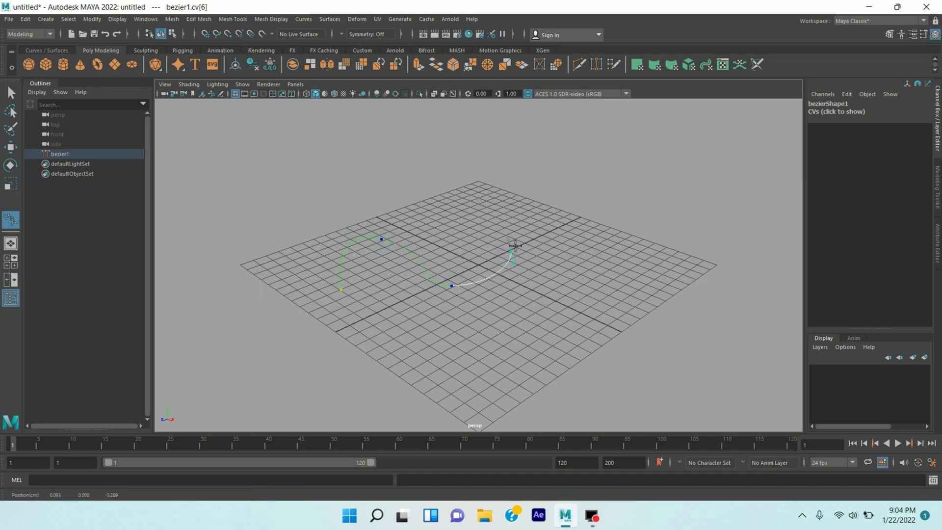
pyautogui.moveTo(535, 205); pyautogui.dragTo(558, 214)
pyautogui.press('Return')
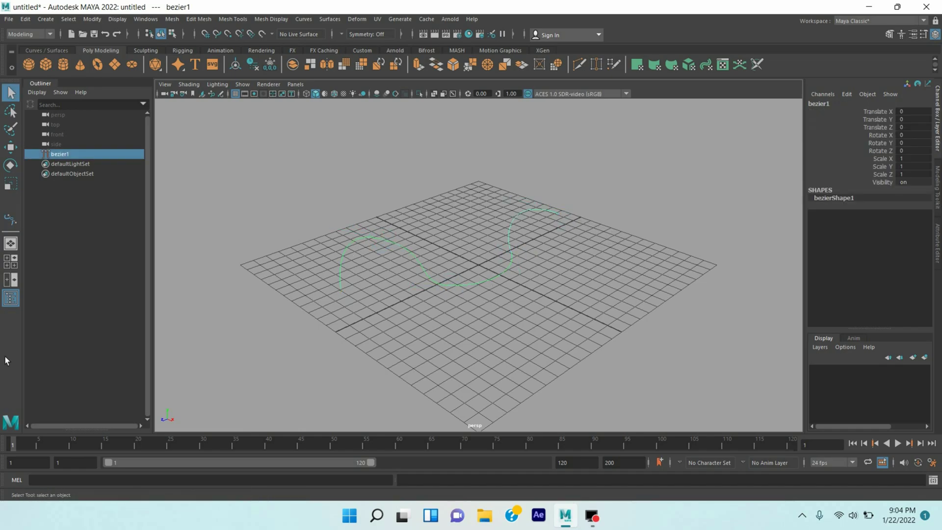
# Switch to the FX menu set and create an nParticle emitter, emitter1.
pyautogui.click(33, 35)
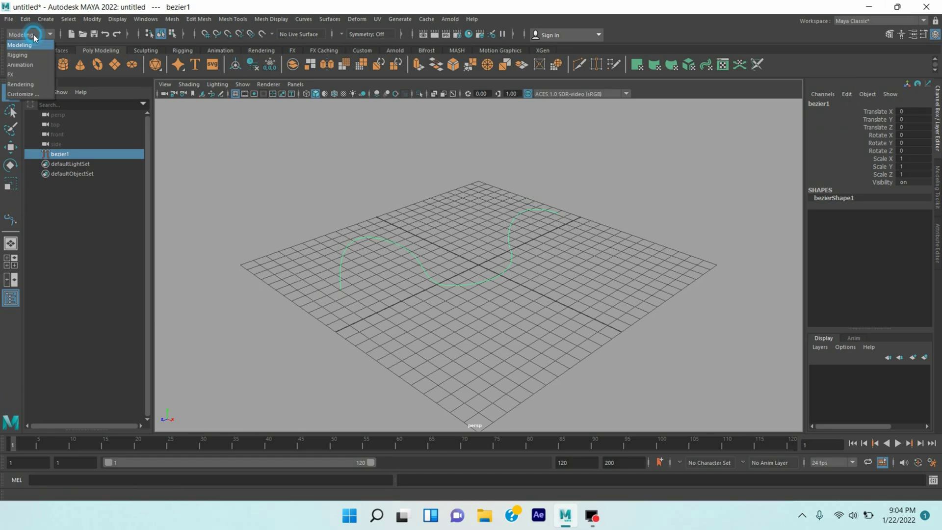
pyautogui.click(36, 74)
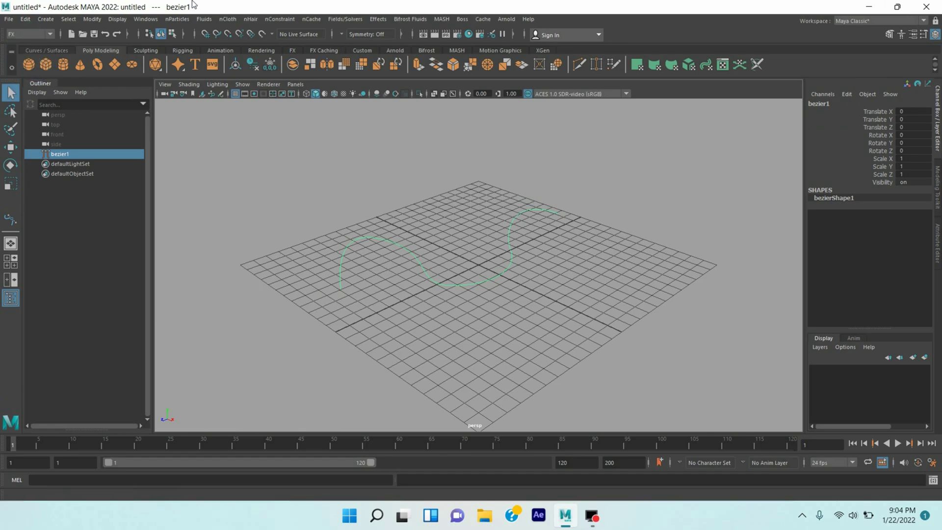
pyautogui.click(177, 19)
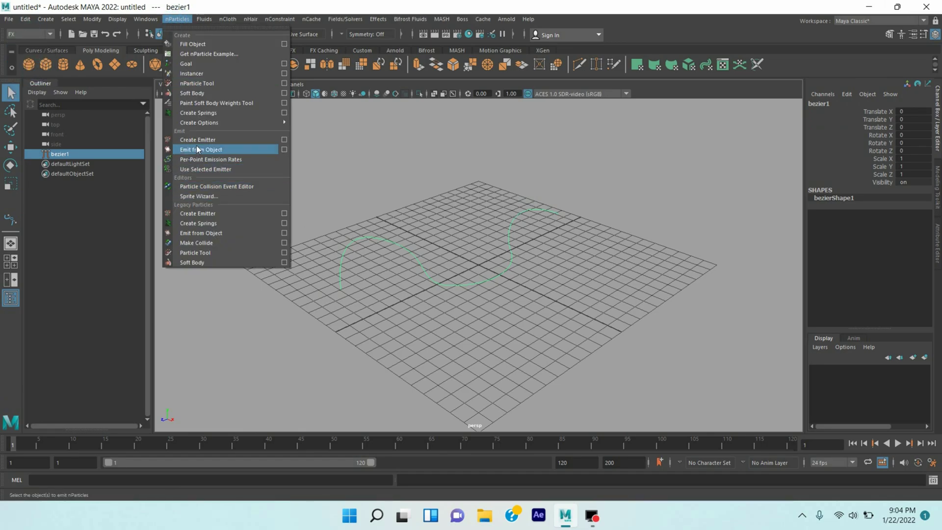
pyautogui.click(214, 140)
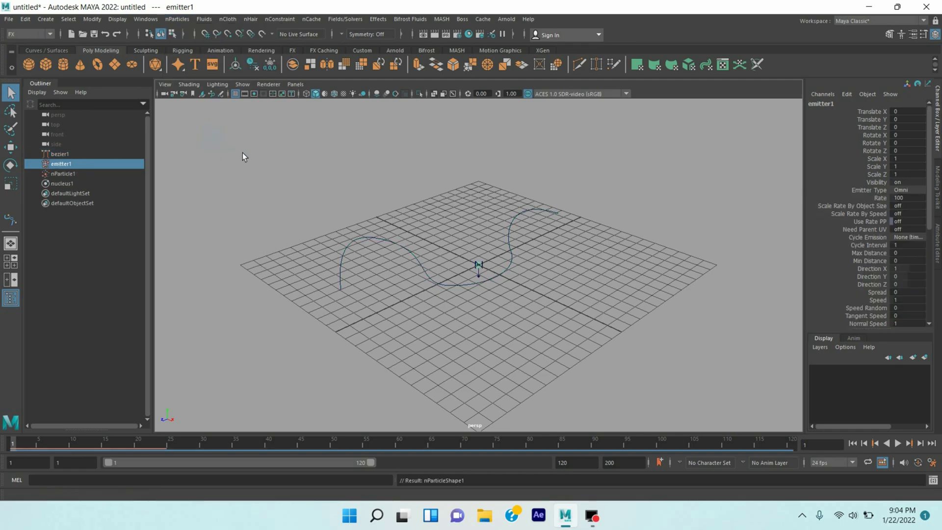
# Move emitter1 to the curve's start at X -4.005, Z 8.912.
pyautogui.click(11, 147)
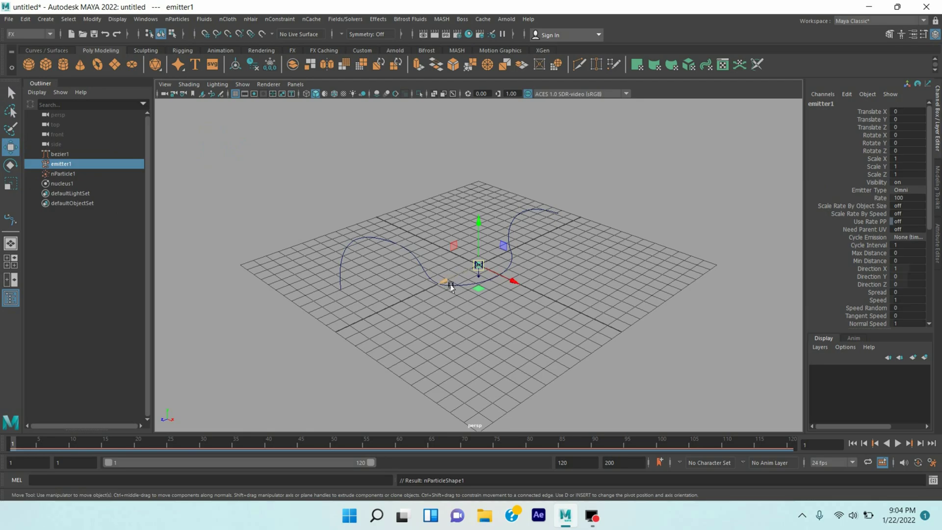
pyautogui.moveTo(451, 287); pyautogui.dragTo(370, 321)
pyautogui.press('f')
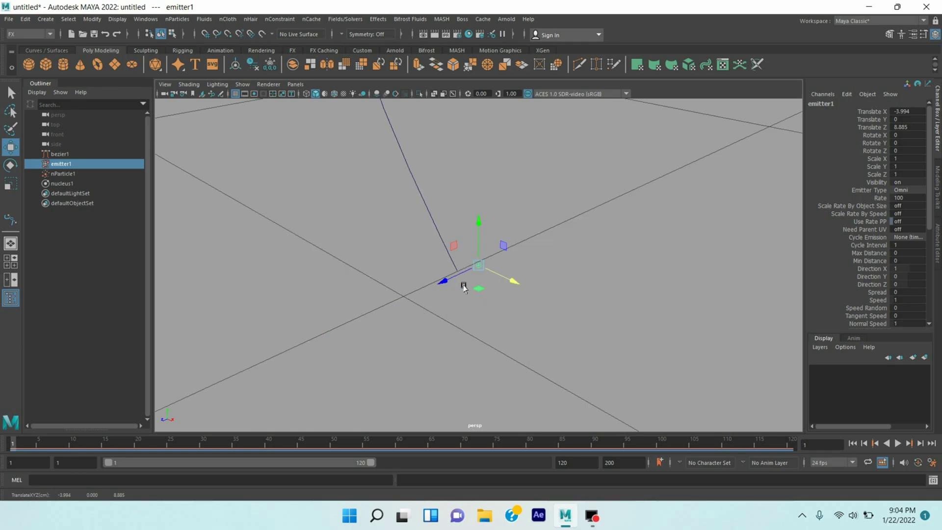
pyautogui.moveTo(456, 281); pyautogui.dragTo(478, 296)
pyautogui.moveTo(419, 290); pyautogui.dragTo(418, 291)
pyautogui.scroll(-5, 518, 279)
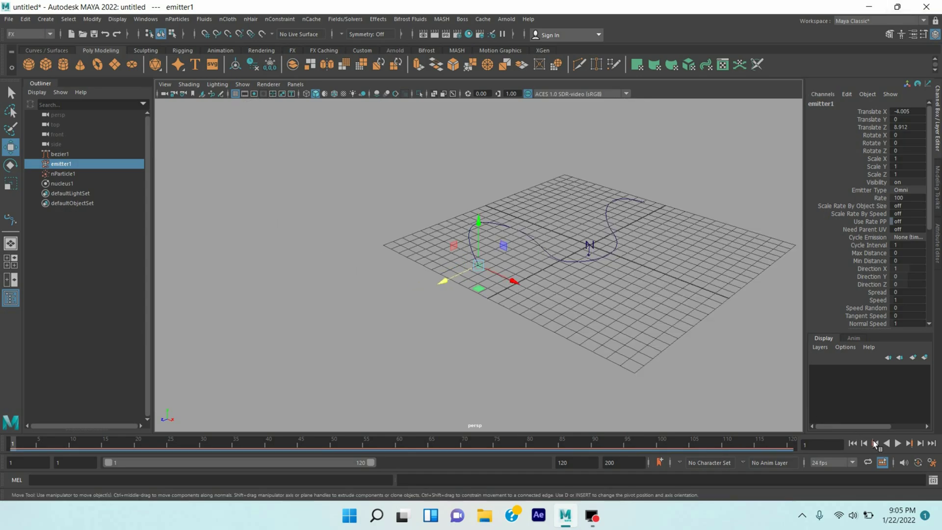
# Play the simulation to frame 99 to watch particles fall, then open emitter1's Attribute Editor.
pyautogui.click(898, 444)
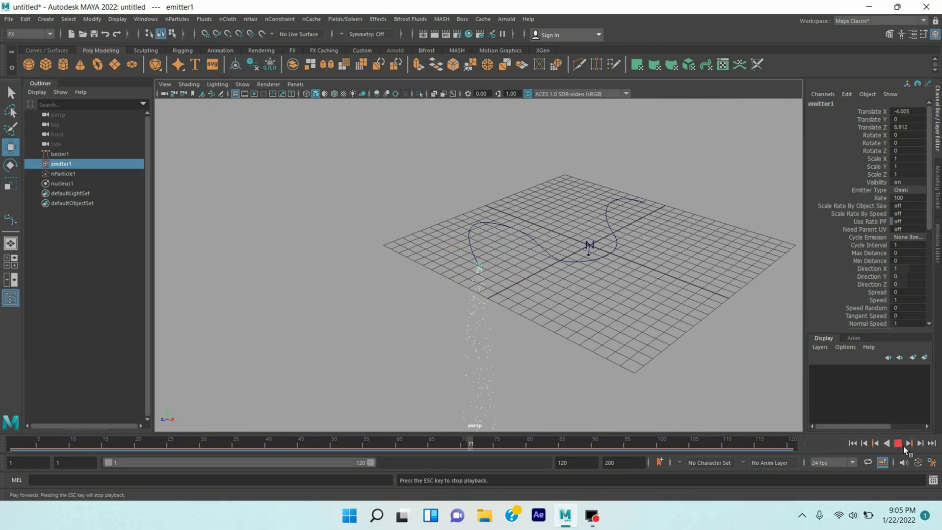
pyautogui.click(898, 444)
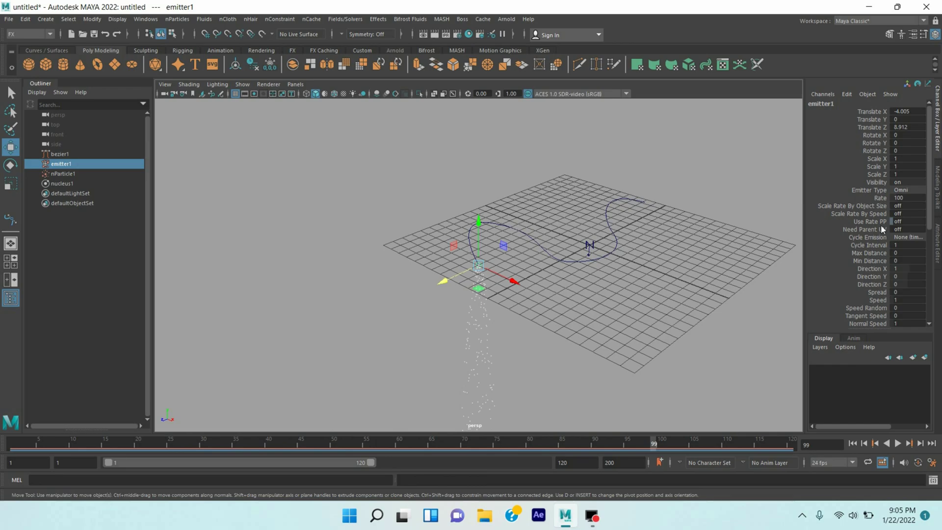
pyautogui.click(72, 167)
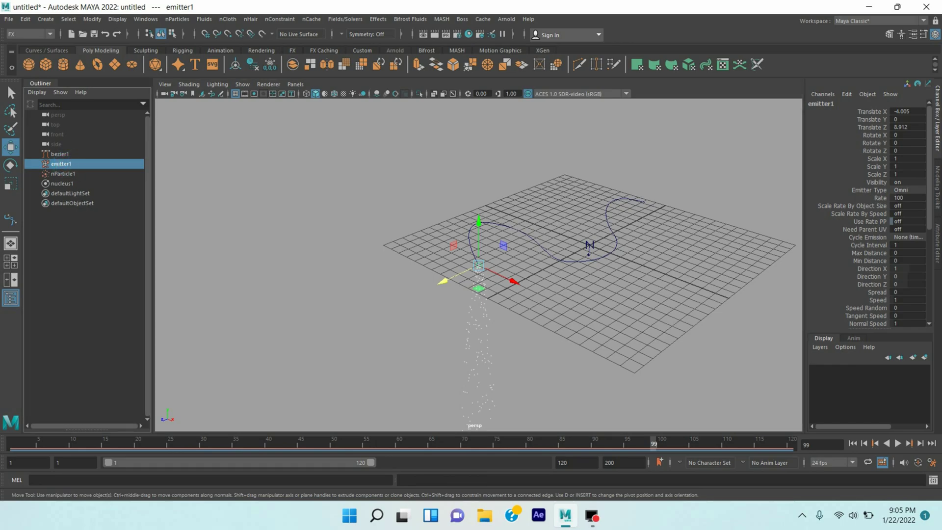
pyautogui.hotkey('ctrl', 'a')
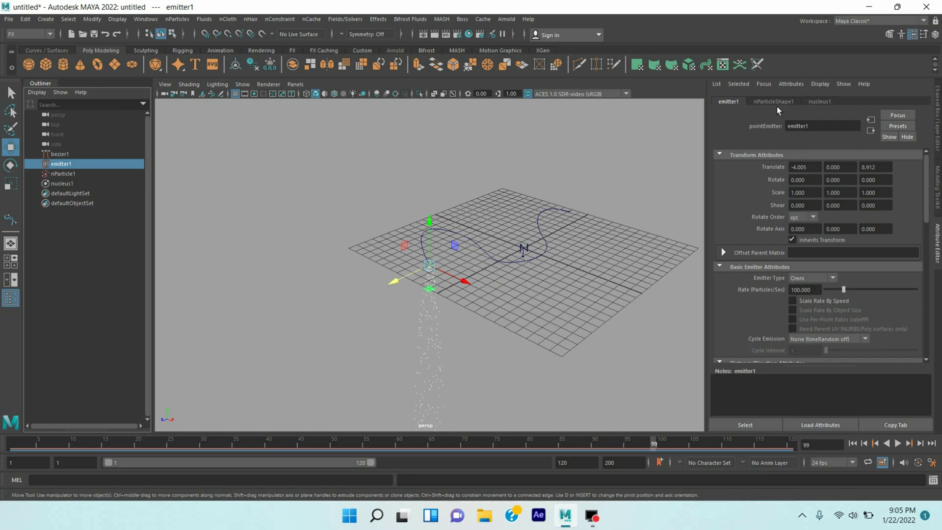
# Turn on Ignore Solver Gravity in nParticleShape1's Dynamic Properties.
pyautogui.click(775, 103)
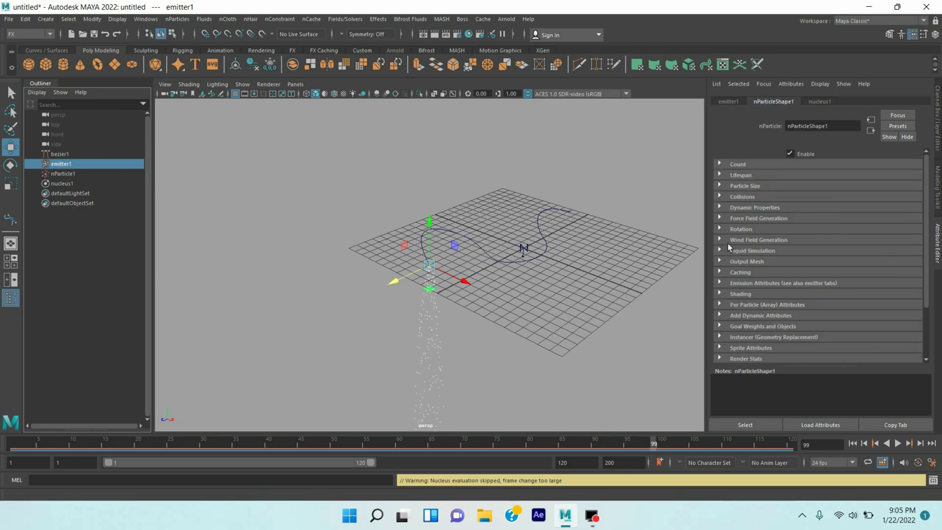
pyautogui.click(724, 210)
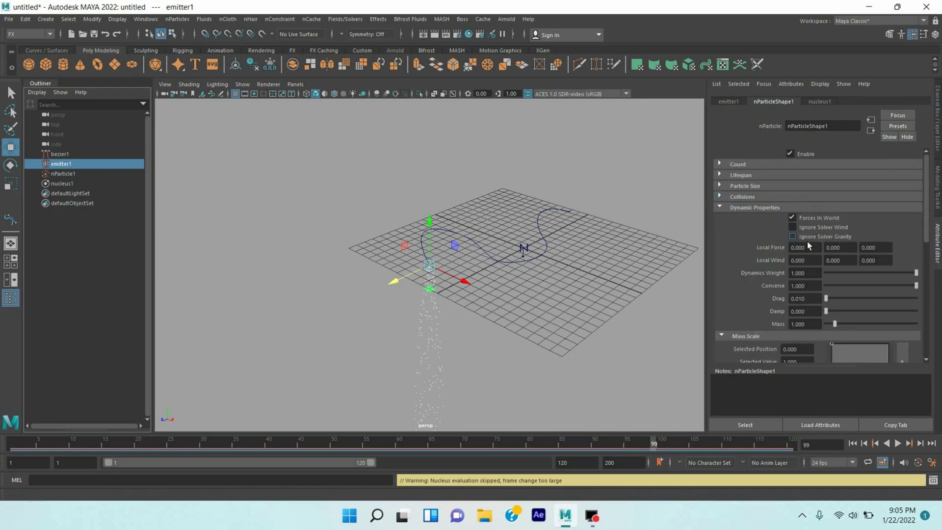
pyautogui.click(792, 236)
# Replay from frame 1 to see particles gather at the emitter, then select bezier1.
pyautogui.click(853, 444)
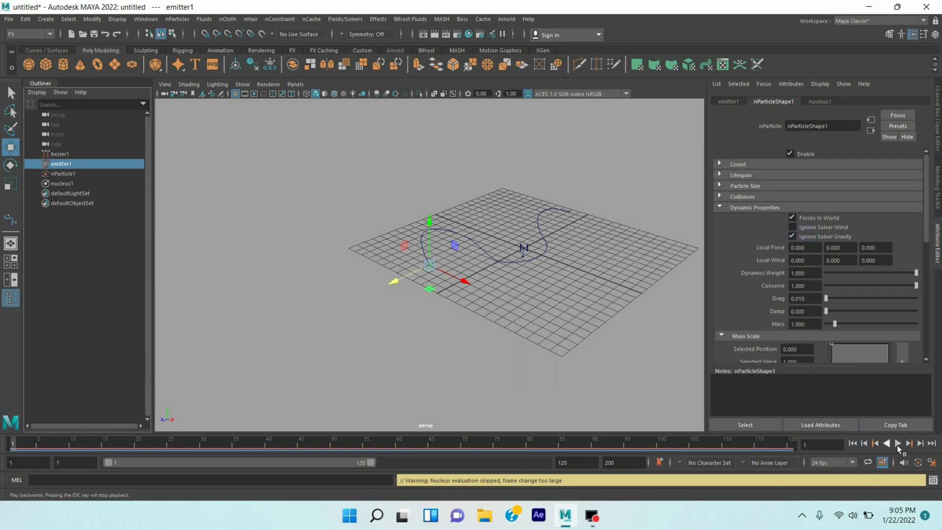
pyautogui.click(902, 446)
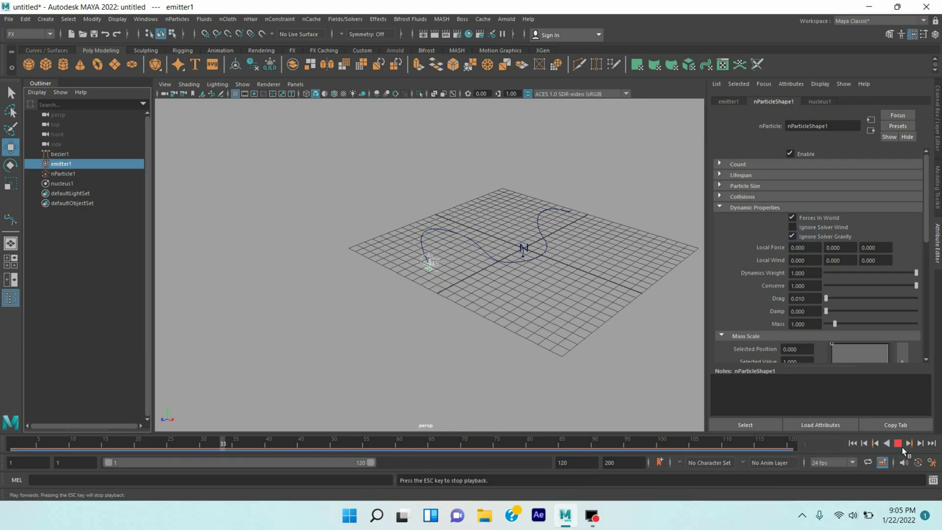
pyautogui.click(902, 446)
pyautogui.scroll(3, 497, 213)
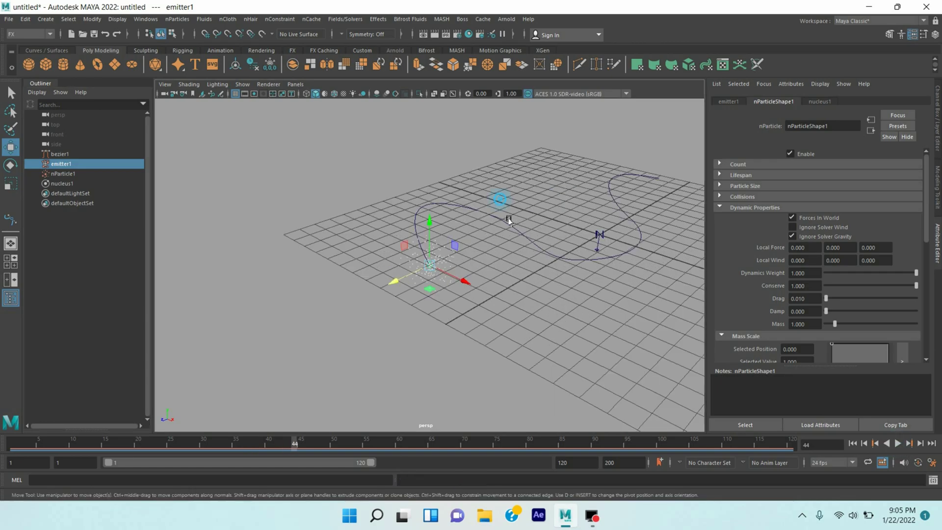
pyautogui.click(516, 269)
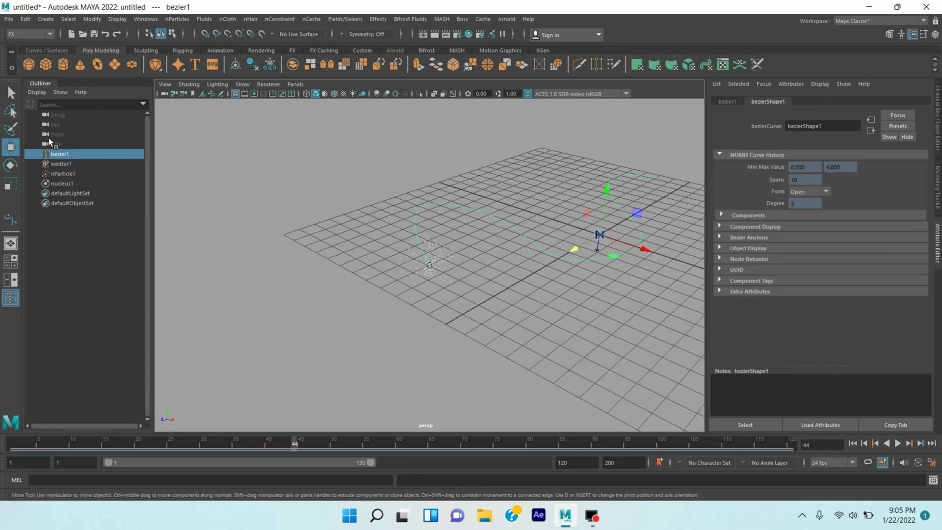
# Create a Volume Curve field along bezier1, then select nParticle1 and volumeAxisField1 together.
pyautogui.click(349, 21)
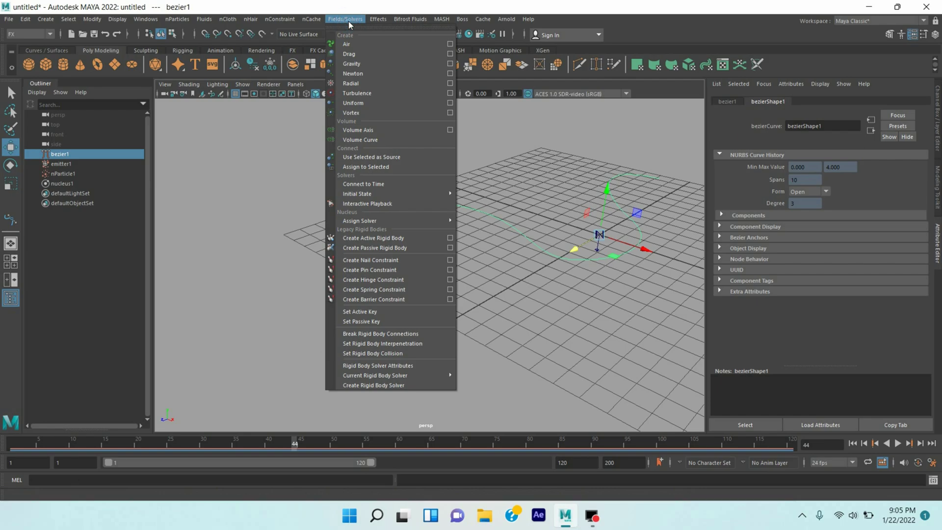
pyautogui.click(363, 140)
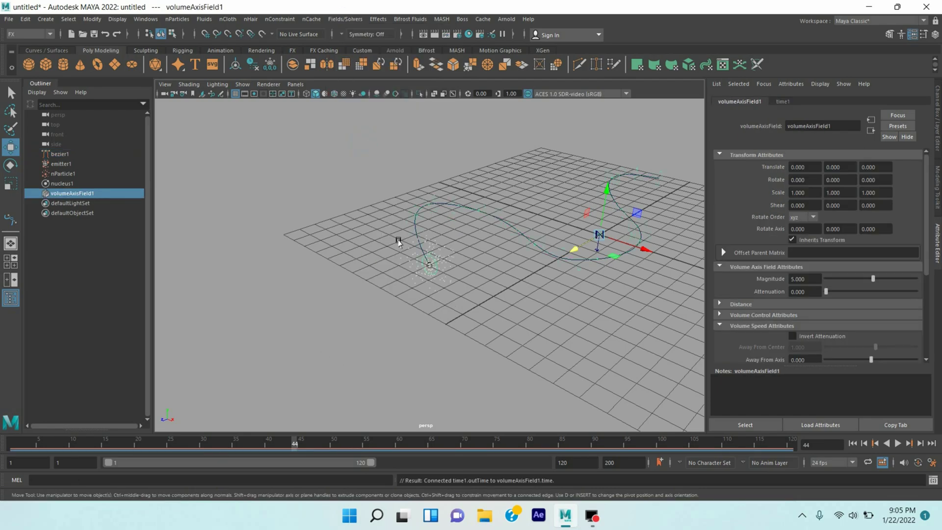
pyautogui.click(58, 174)
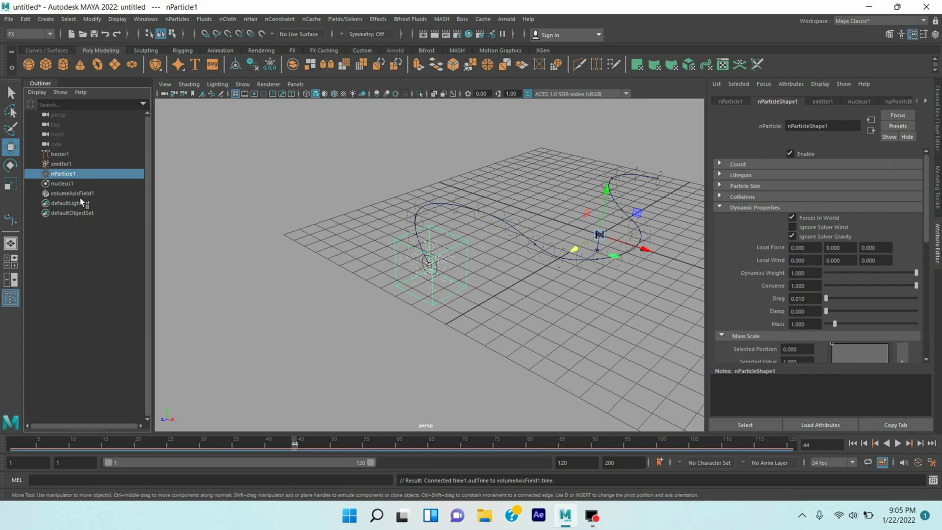
pyautogui.keyDown('ctrl'); pyautogui.click(80, 196); pyautogui.keyUp('ctrl')
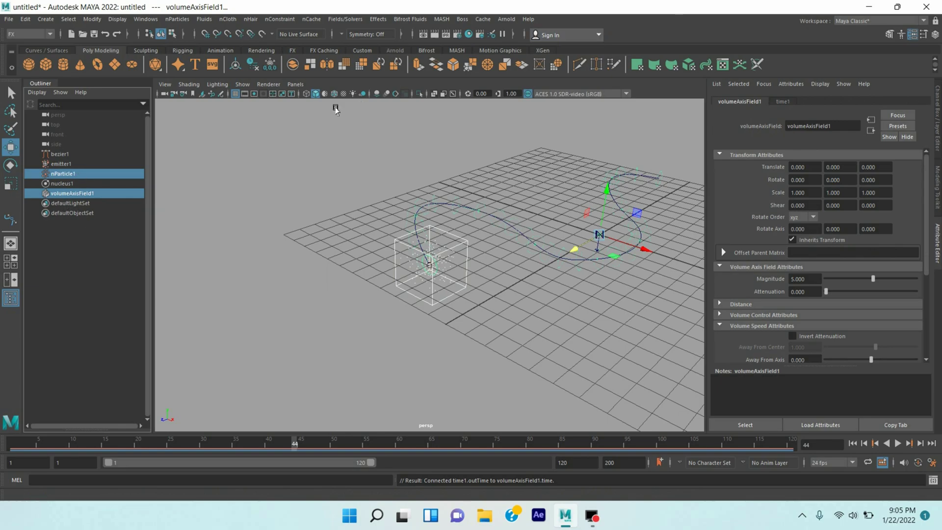
# Assign volumeAxisField1 to nParticle1 and replay the simulation from frame 1.
pyautogui.click(344, 20)
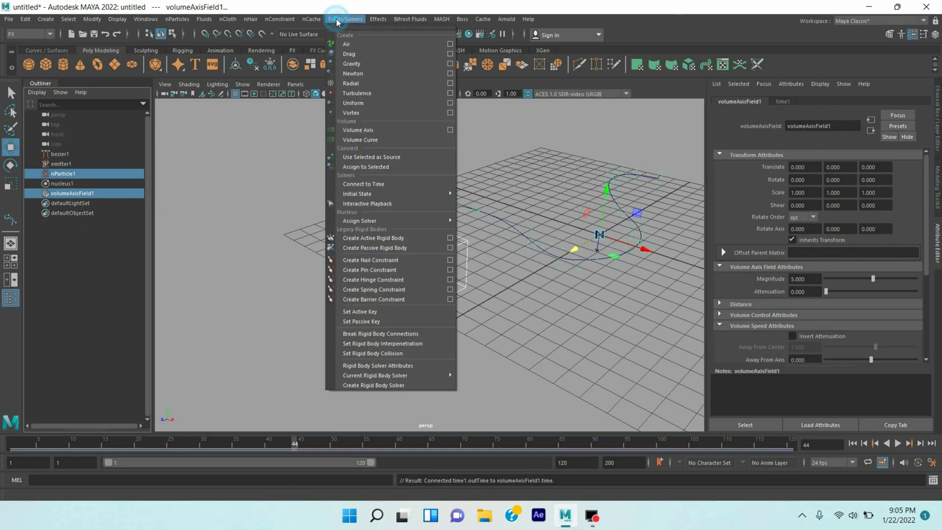
pyautogui.click(374, 168)
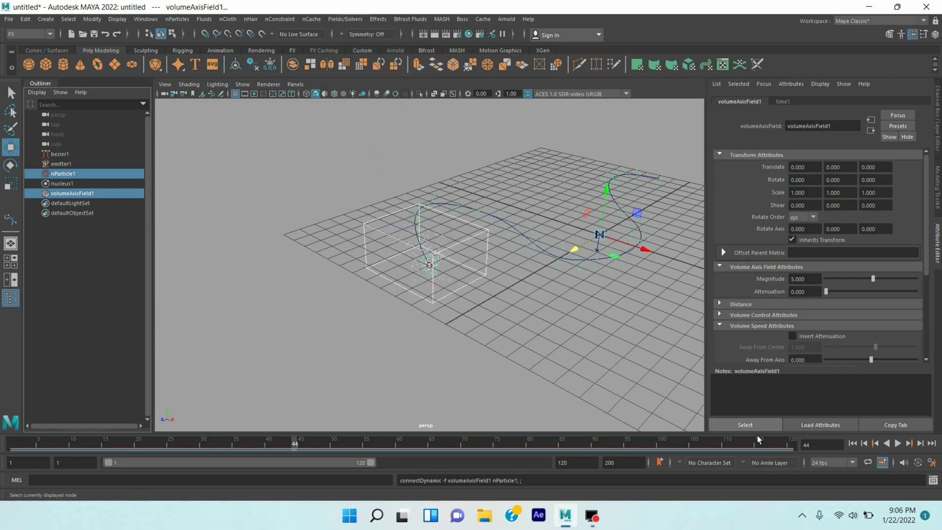
pyautogui.click(853, 443)
pyautogui.click(903, 446)
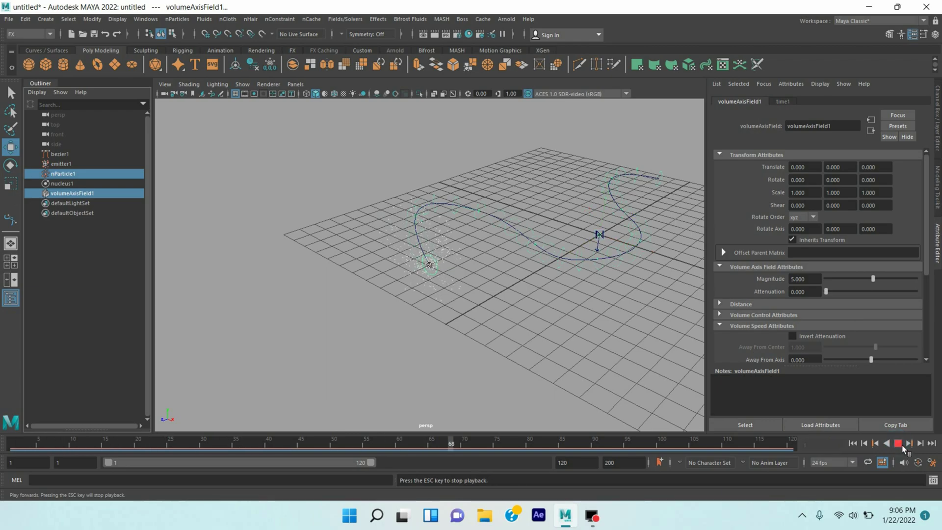
# Stop at frame 80, select volumeAxisField1, and set Section Radius 1.9 and Trap Inside 1.
pyautogui.click(902, 446)
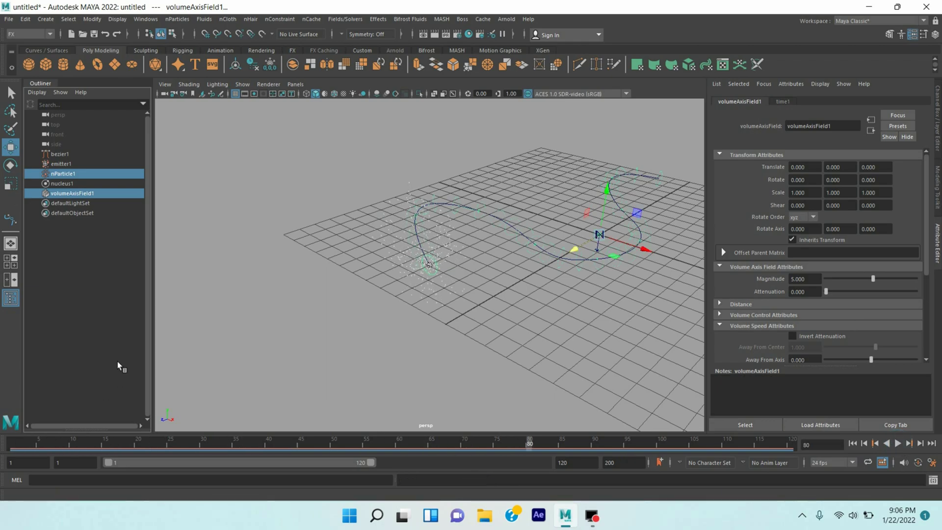
pyautogui.click(75, 196)
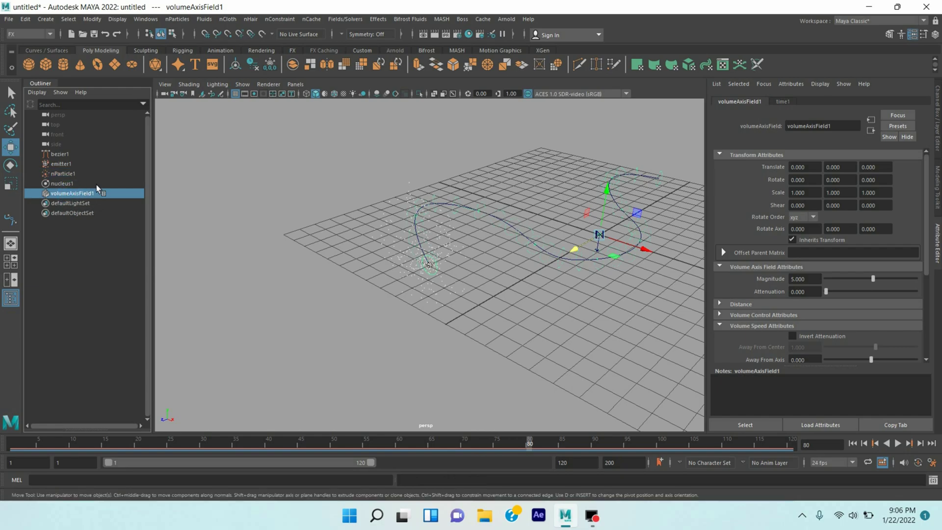
pyautogui.scroll(-3, 759, 282)
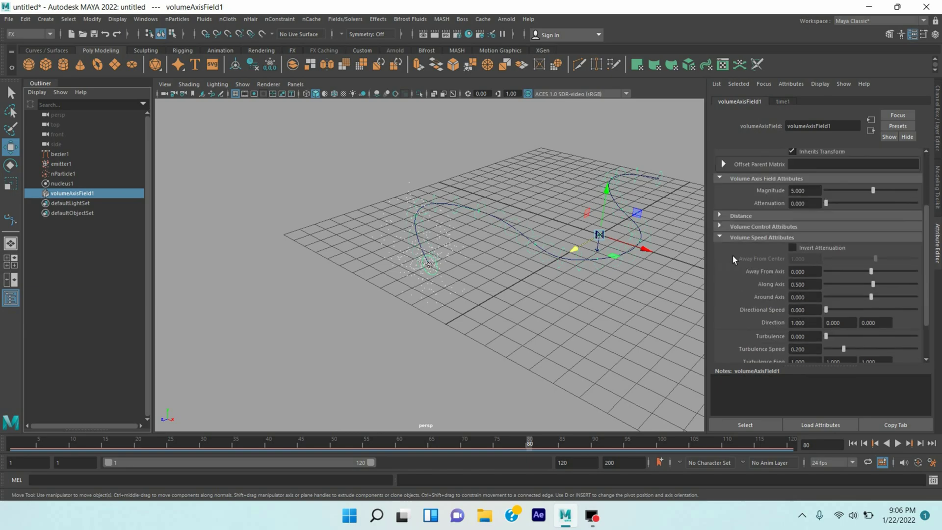
pyautogui.click(725, 228)
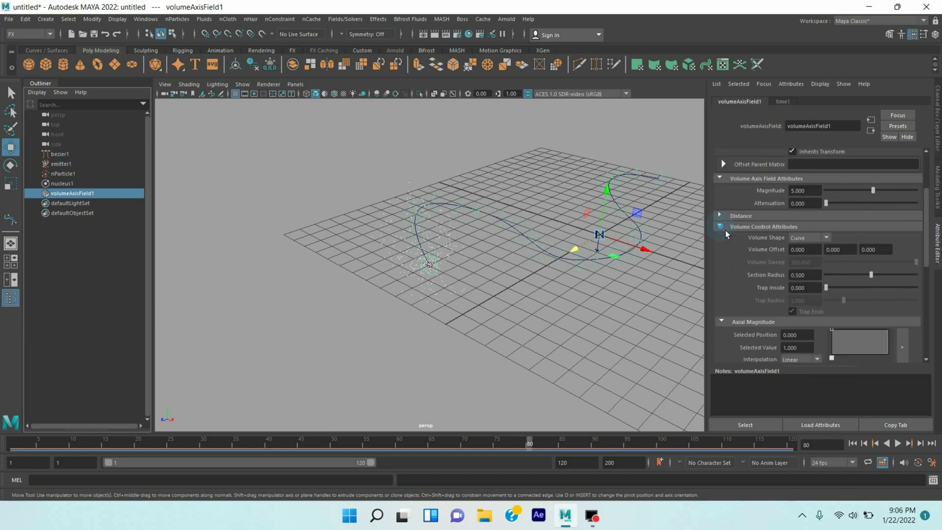
pyautogui.doubleClick(797, 276)
pyautogui.write('1.9')
pyautogui.press('Return')
pyautogui.doubleClick(804, 287)
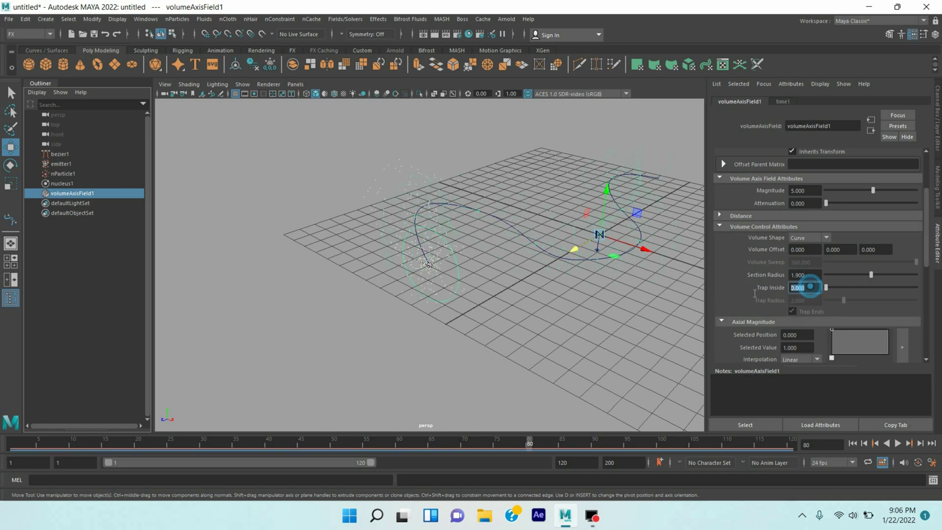
pyautogui.write('1')
pyautogui.press('Return')
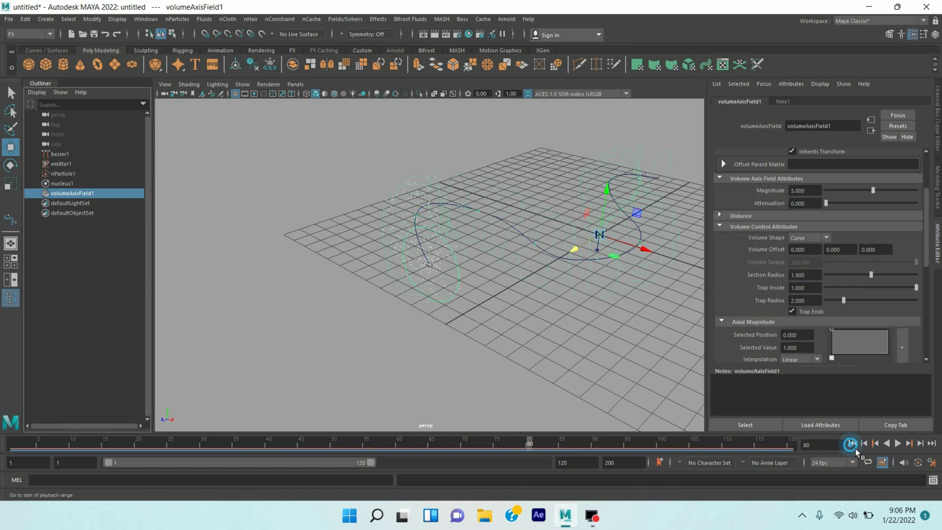
# Replay the simulation from the first frame to preview the field's effect.
pyautogui.click(854, 444)
pyautogui.click(900, 445)
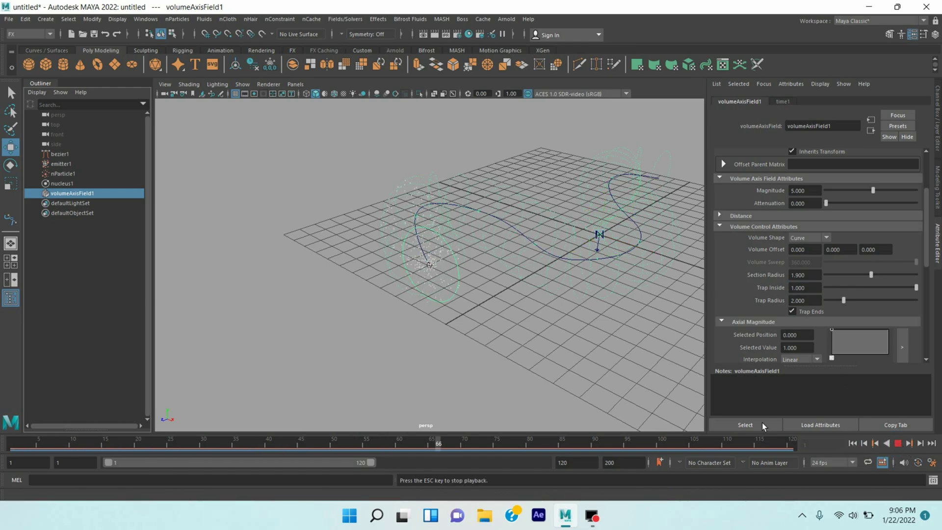
pyautogui.scroll(-2, 621, 385)
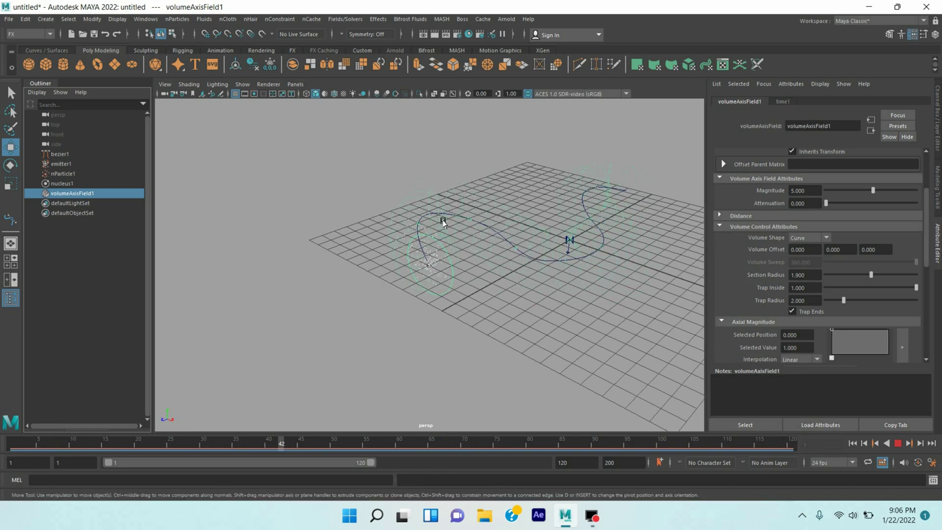
pyautogui.click(898, 443)
# Set the playback end frame to 400 and replay from the start to frame 206.
pyautogui.click(578, 466)
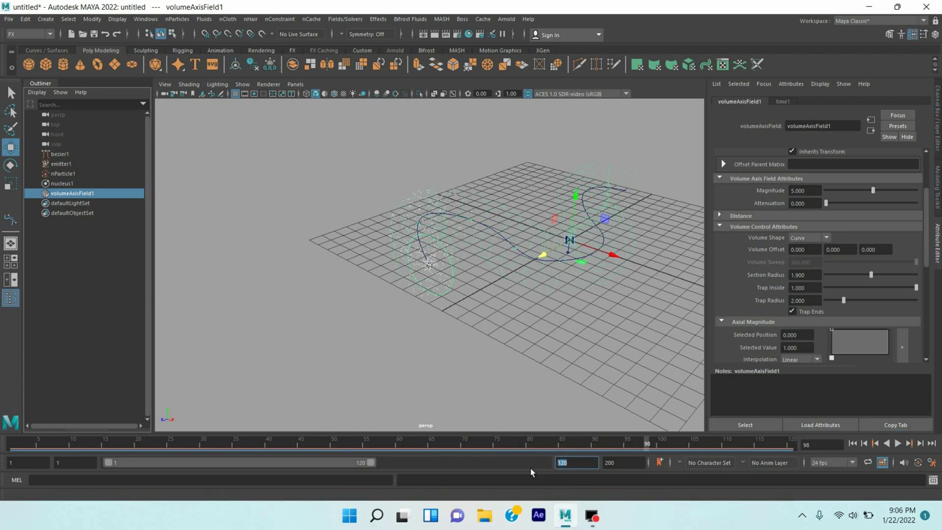
pyautogui.write('400')
pyautogui.press('Return')
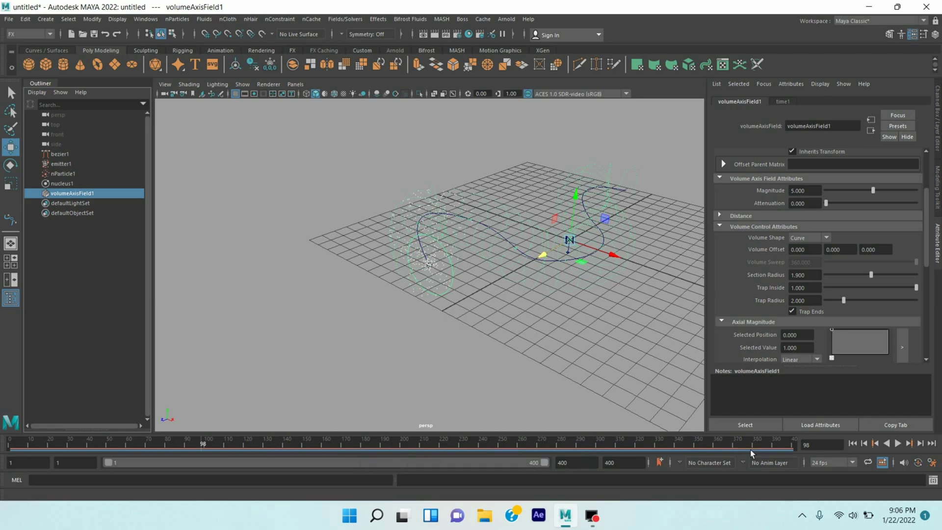
pyautogui.click(858, 447)
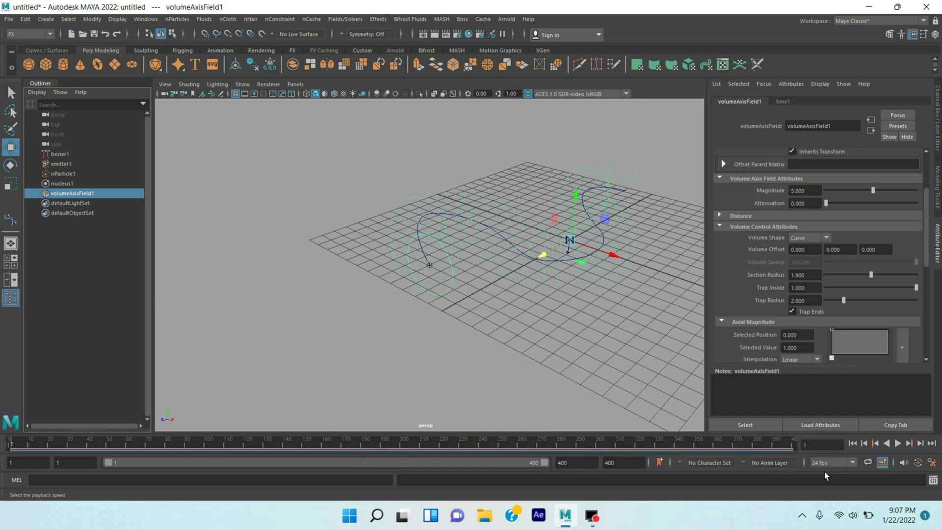
pyautogui.click(901, 445)
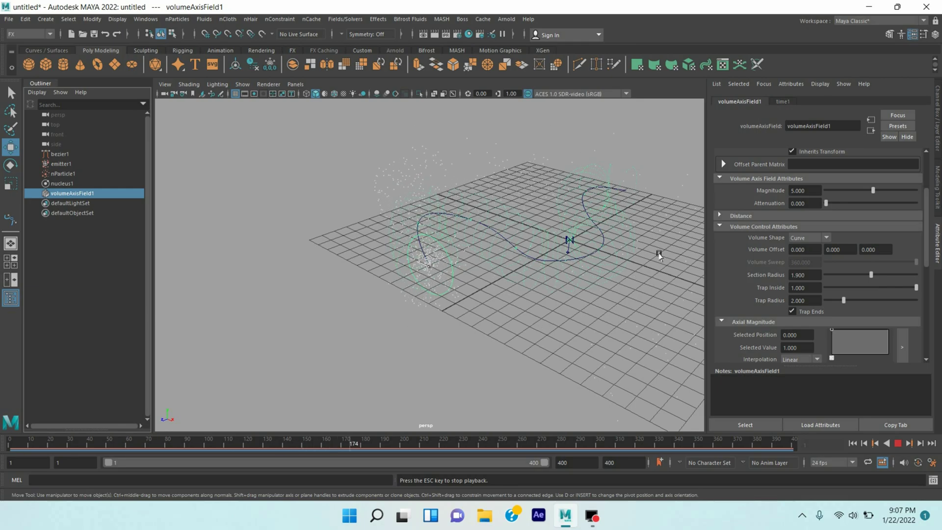
pyautogui.click(898, 443)
# Set nParticle1's Conserve value to 0.9 under Dynamic Properties.
pyautogui.click(69, 174)
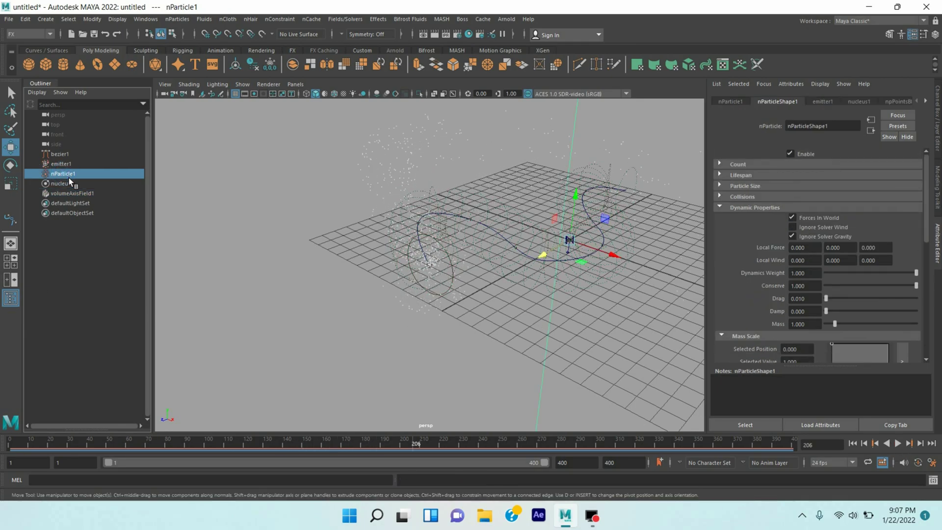
pyautogui.scroll(-2, 750, 278)
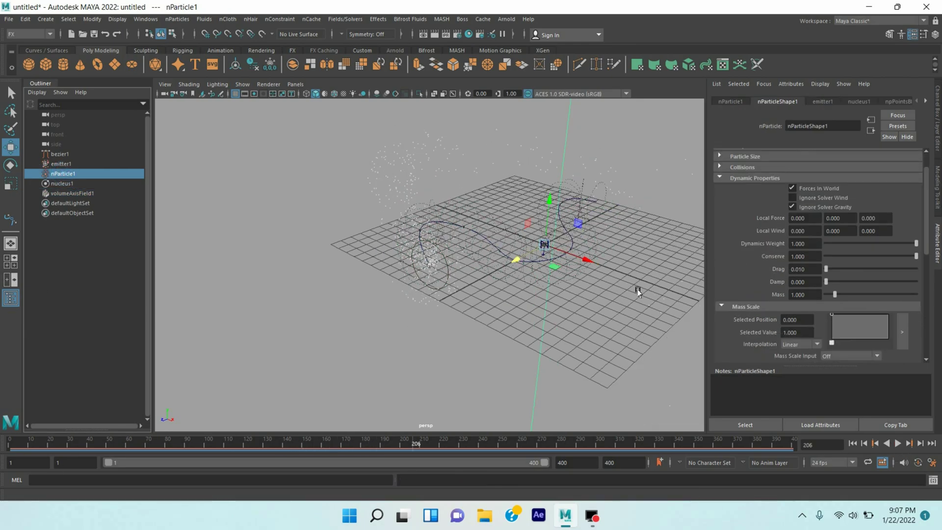
pyautogui.doubleClick(805, 256)
pyautogui.press('BackSpace')
pyautogui.press('Return')
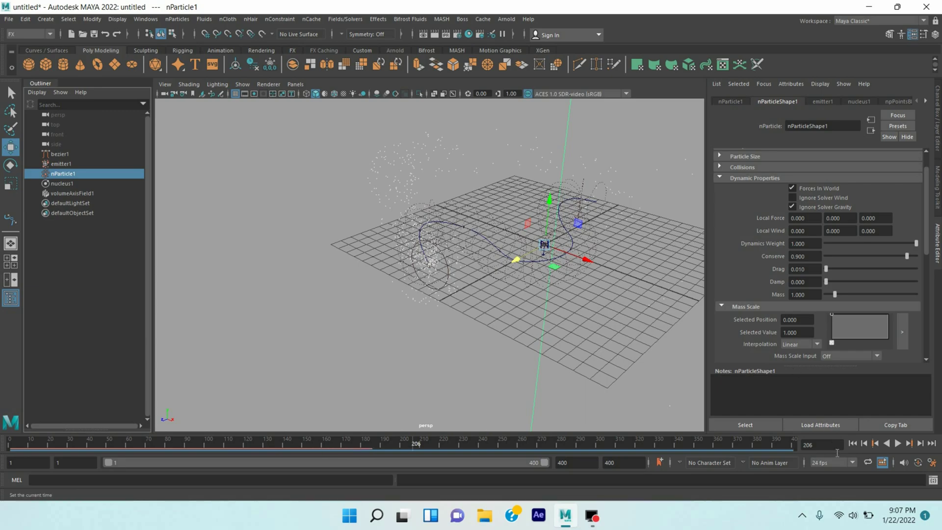
# Play the simulation briefly, then set the playback end frame to 480.
pyautogui.click(900, 445)
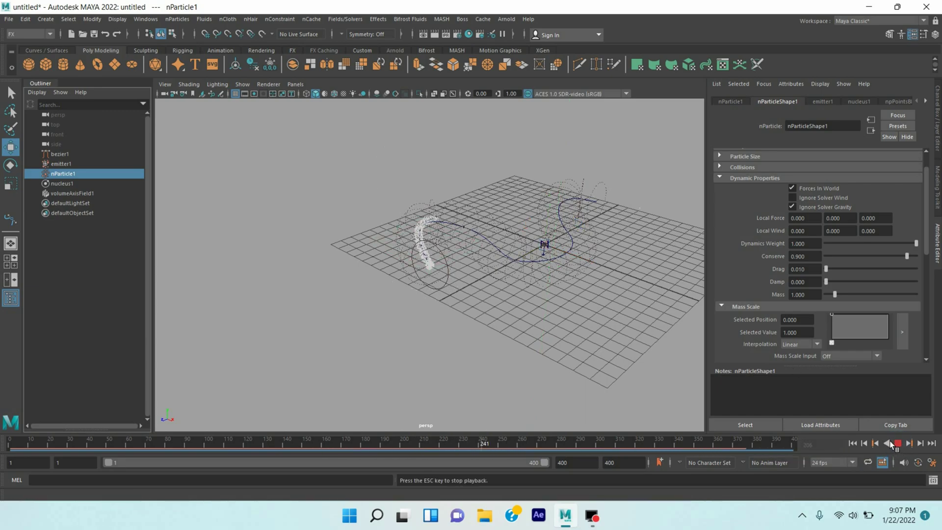
pyautogui.click(892, 442)
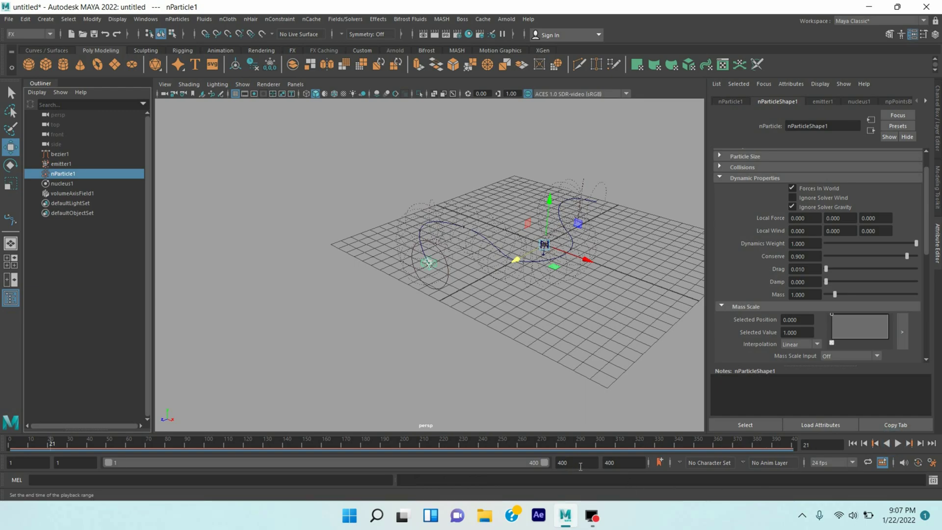
pyautogui.moveTo(581, 467); pyautogui.dragTo(555, 465)
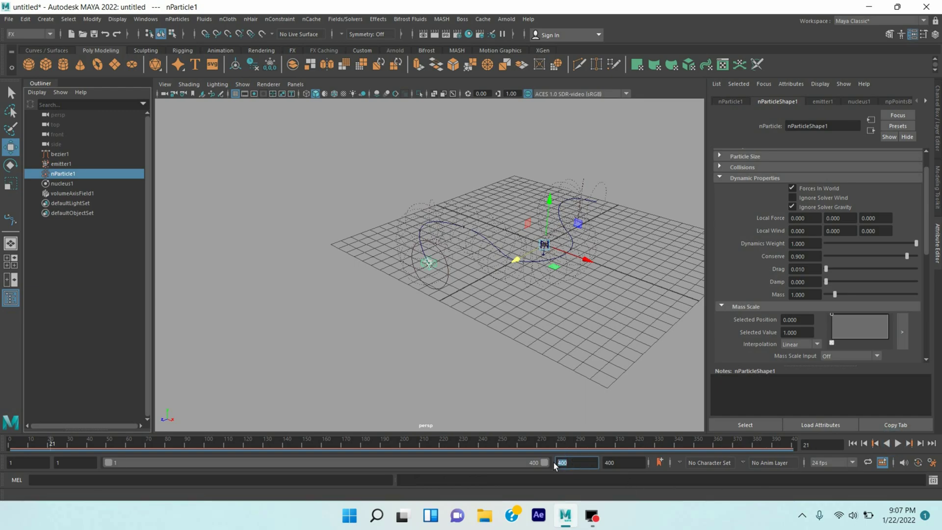
pyautogui.write('5')
pyautogui.write('0')
pyautogui.press('Return')
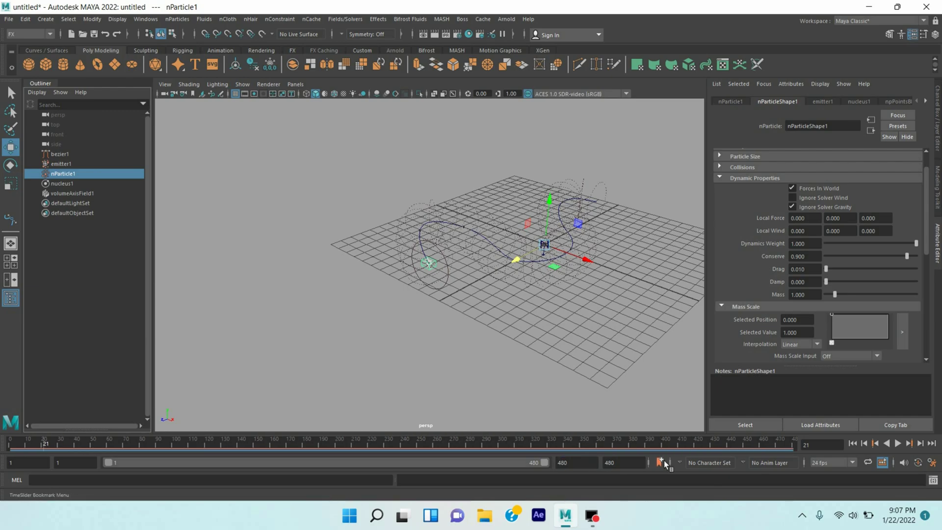
# Set emitter1's Rate (Particles/Sec) to 500.
pyautogui.click(831, 107)
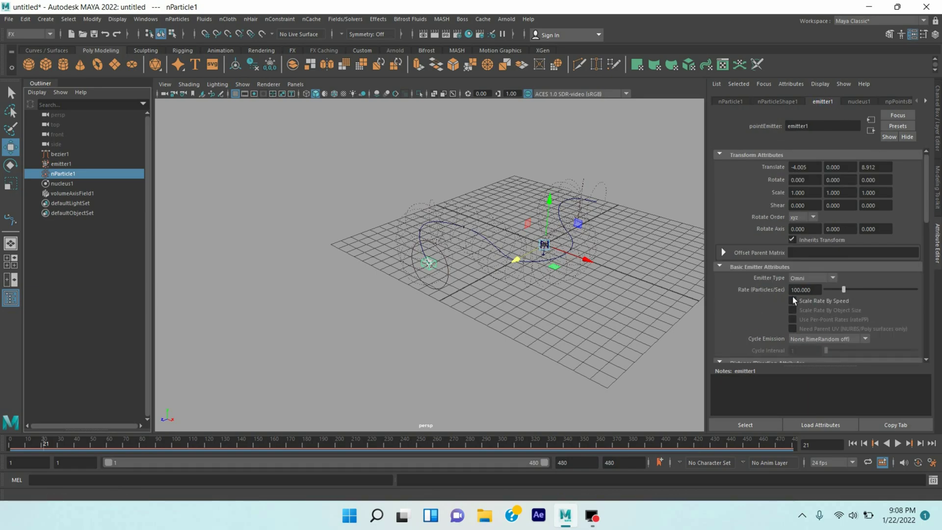
pyautogui.doubleClick(820, 290)
pyautogui.write('500')
pyautogui.press('Return')
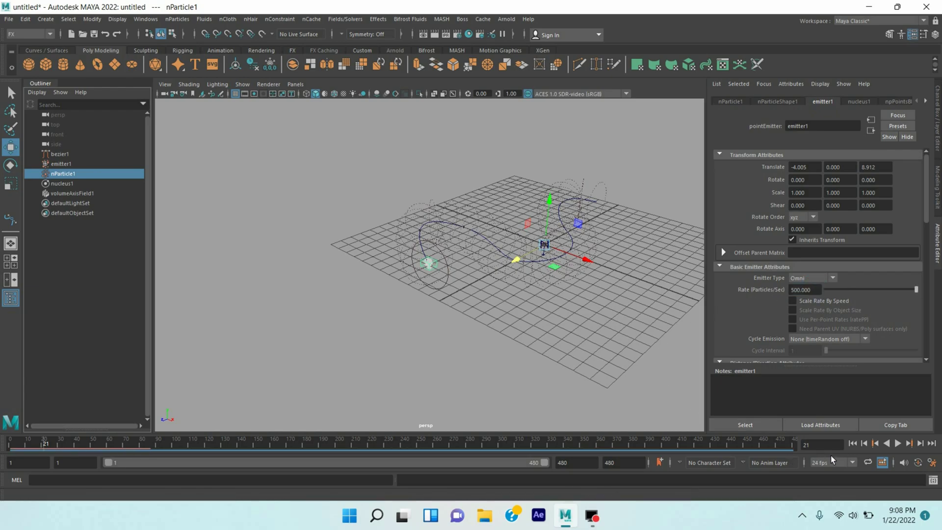
# Play the simulation and orbit the view to inspect the denser particle stream.
pyautogui.click(898, 443)
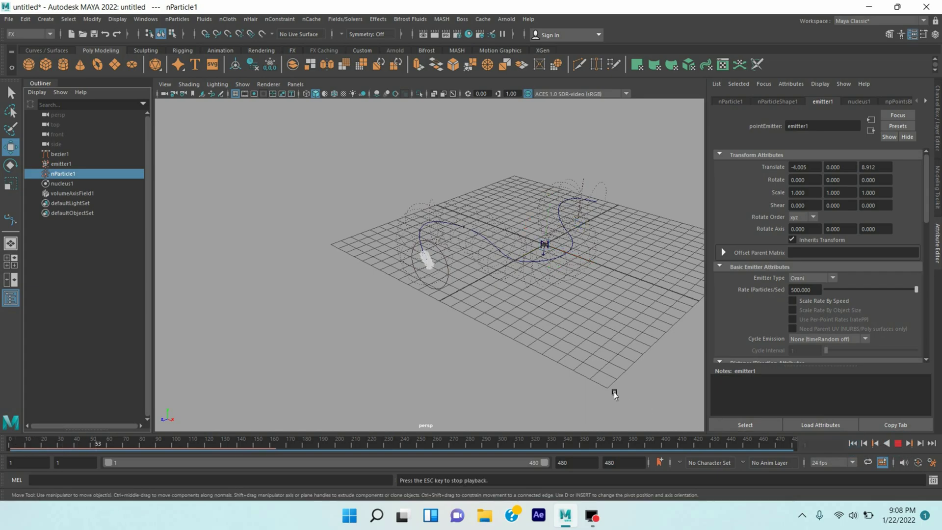
pyautogui.scroll(4, 509, 300)
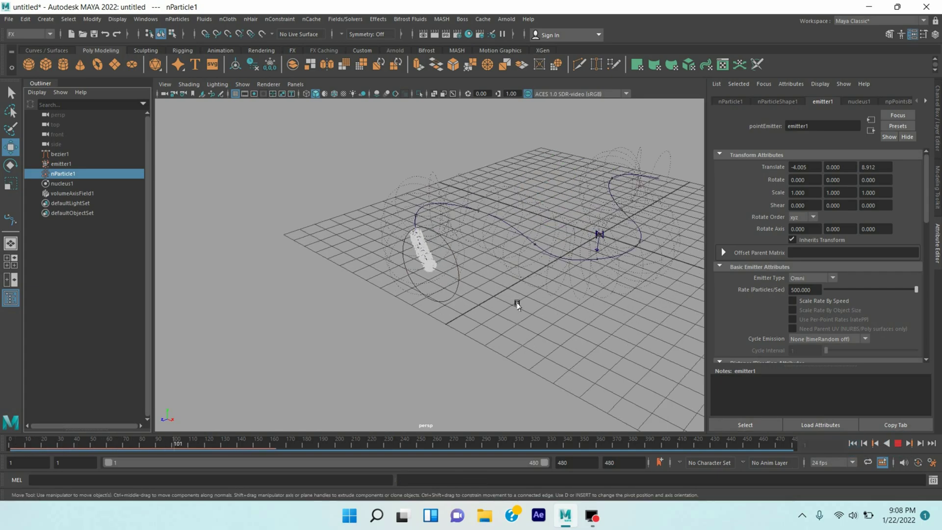
pyautogui.keyDown('alt'); pyautogui.moveTo(527, 303); pyautogui.dragTo(414, 322); pyautogui.keyUp('alt')
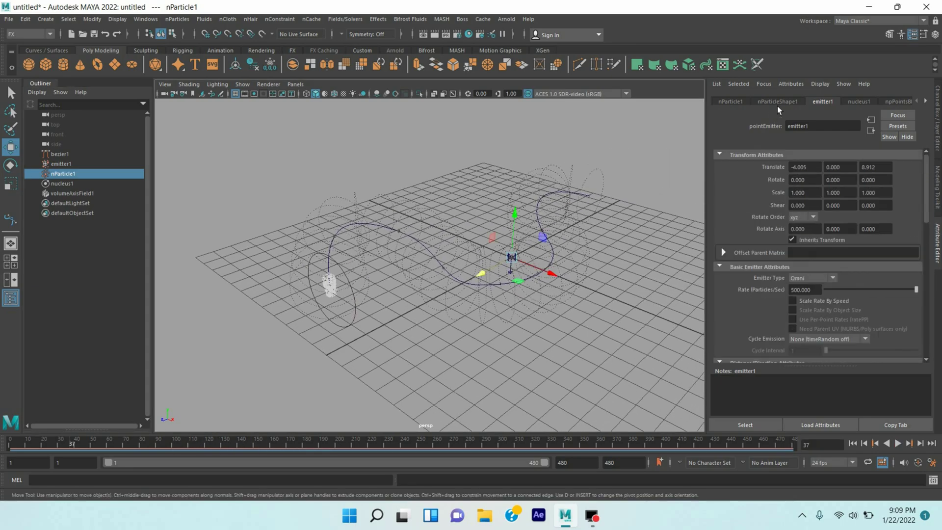
# Enable Self Collide in nParticleShape1's Collisions settings.
pyautogui.click(778, 105)
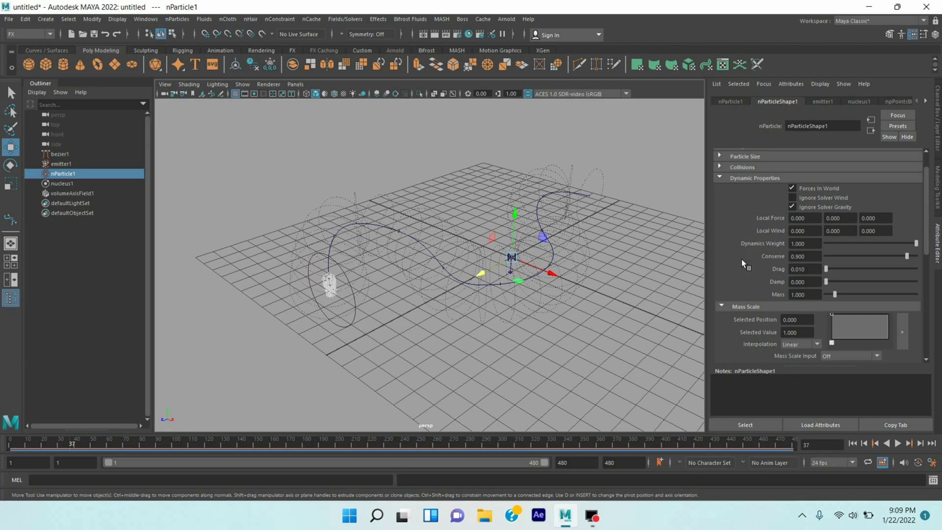
pyautogui.scroll(2, 736, 230)
pyautogui.click(725, 198)
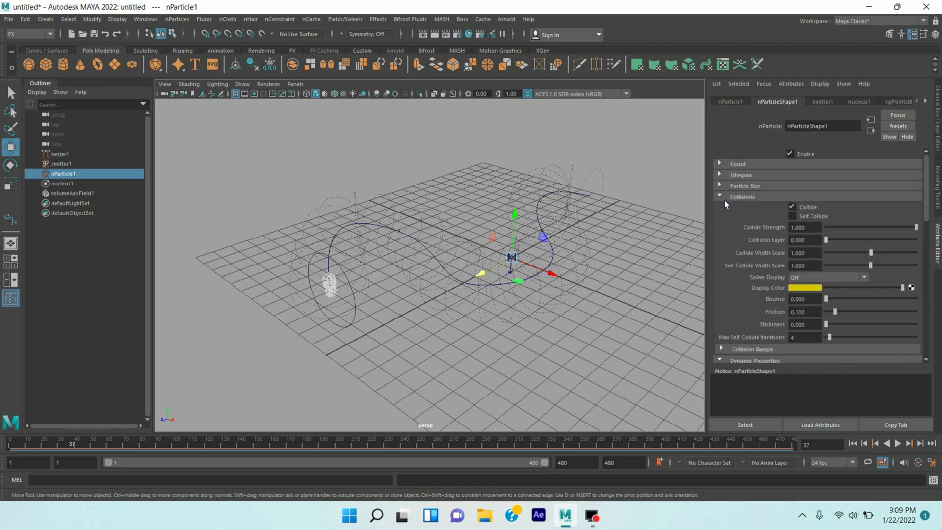
pyautogui.click(792, 217)
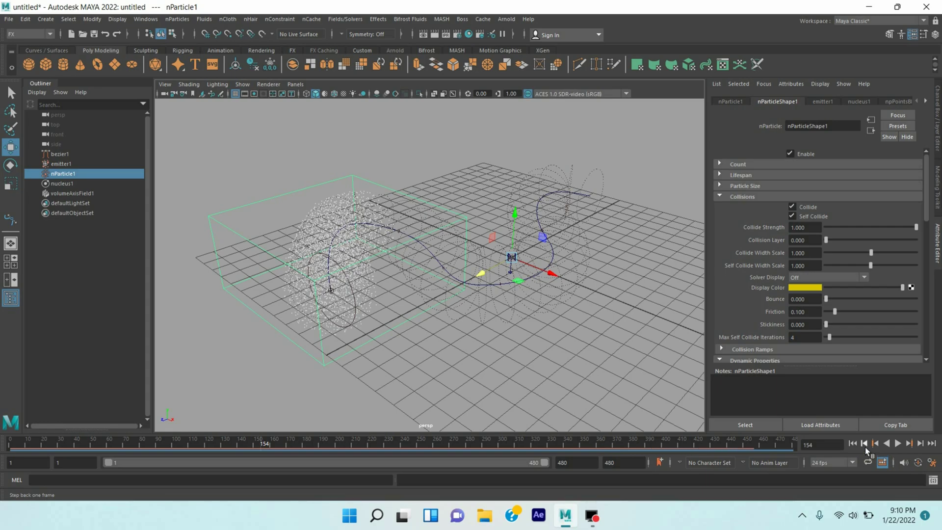
# Replay from the first frame, stop at frame 129, and select volumeAxisField1.
pyautogui.click(854, 444)
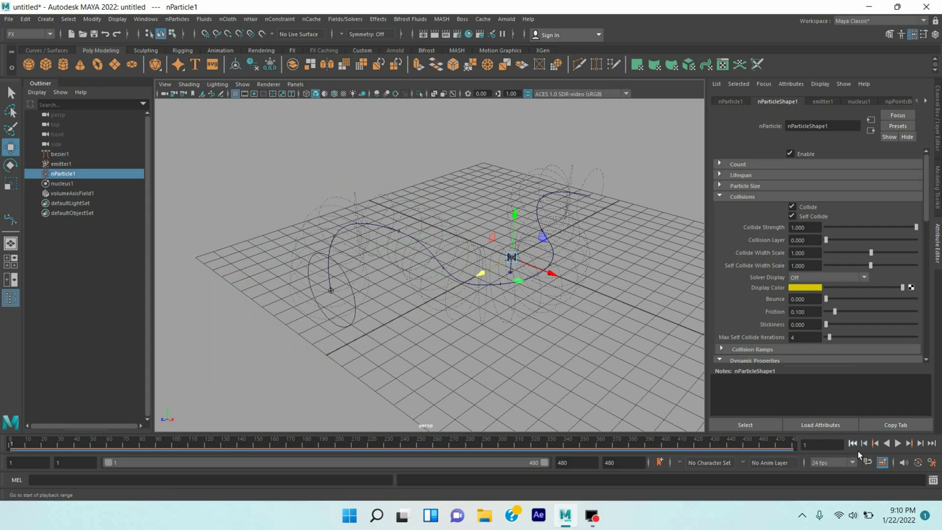
pyautogui.click(898, 443)
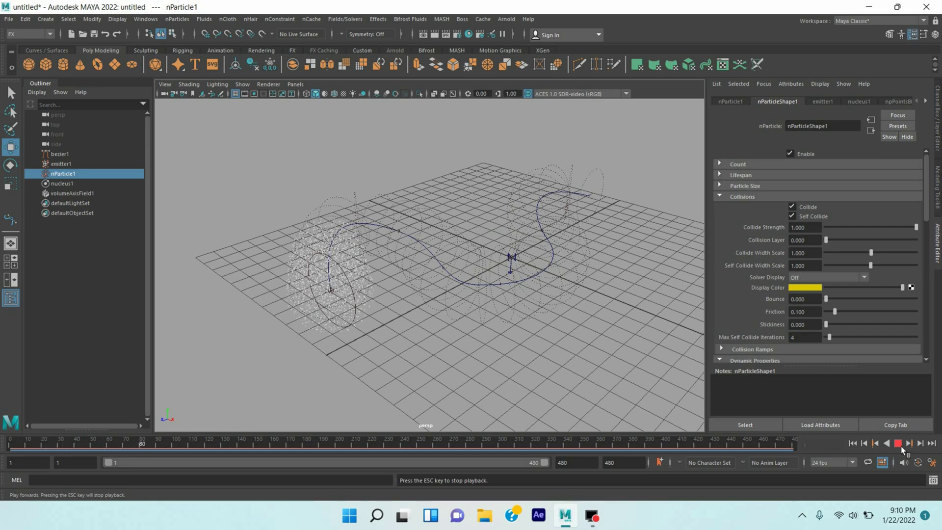
pyautogui.click(898, 443)
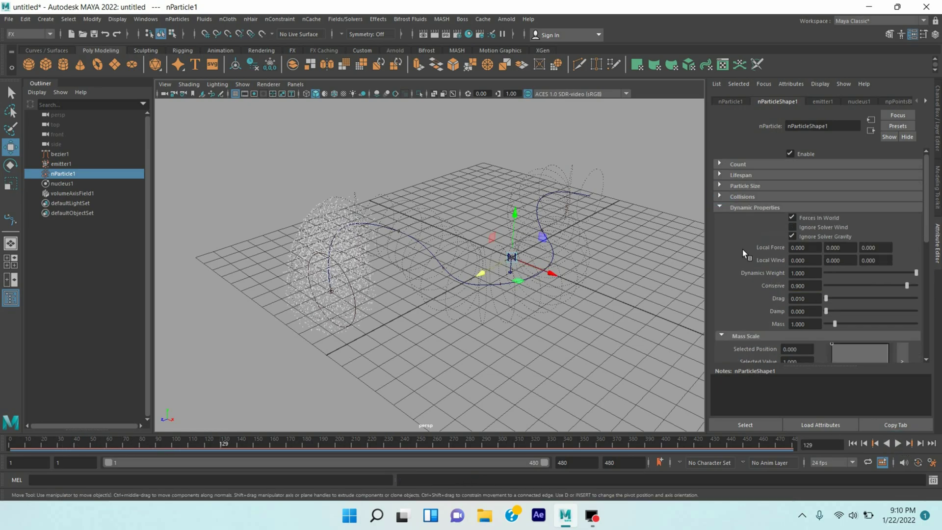
pyautogui.click(68, 196)
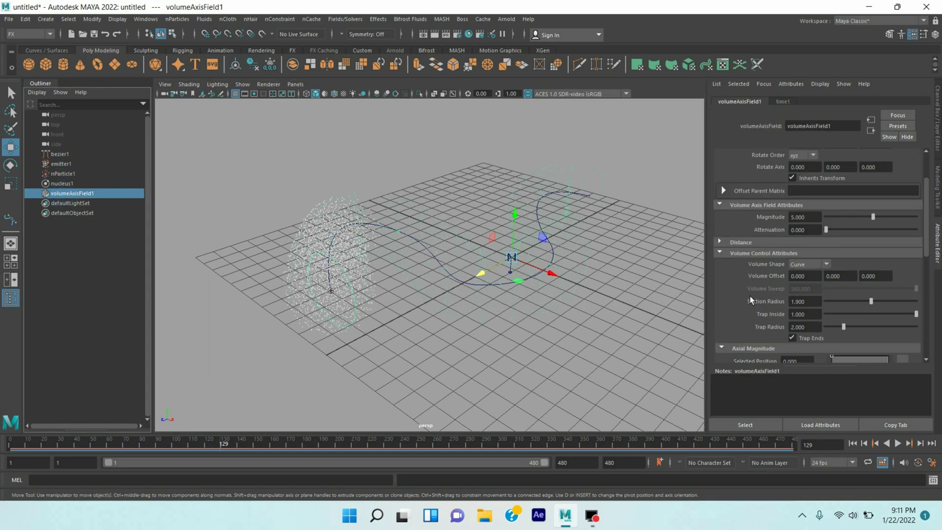
# Set volumeAxisField1's Along Axis speed to 1.8 and Around Axis to 0.2, then rewind to frame 1.
pyautogui.scroll(-3, 751, 298)
pyautogui.scroll(-4, 750, 296)
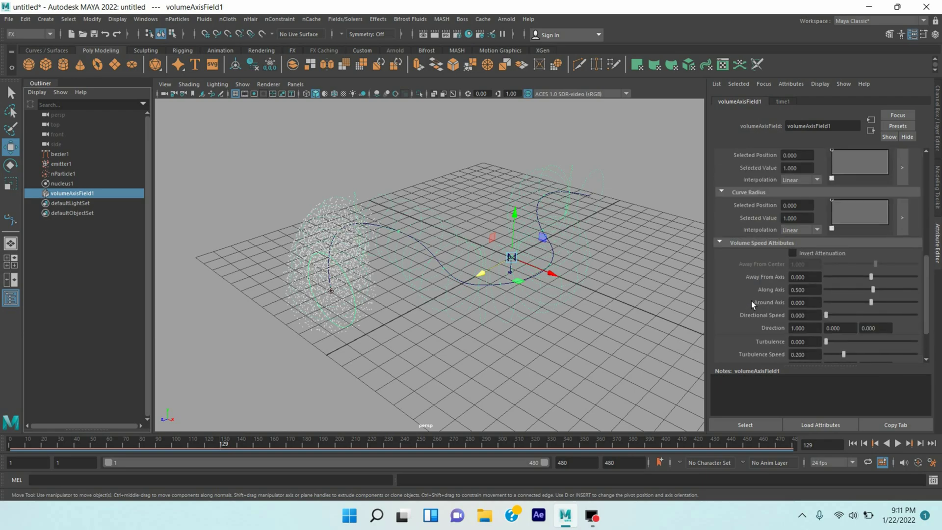
pyautogui.click(815, 290)
pyautogui.write('1.8')
pyautogui.click(811, 304)
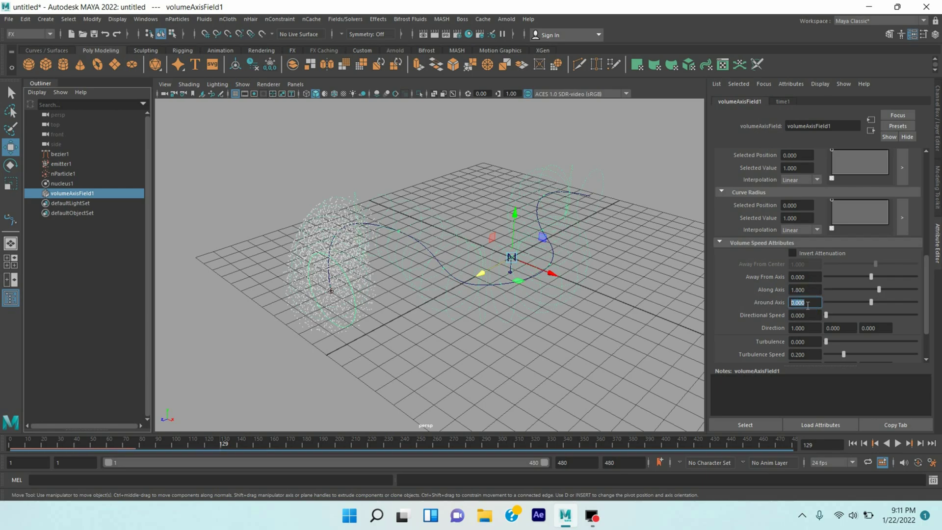
pyautogui.moveTo(811, 306); pyautogui.dragTo(804, 308)
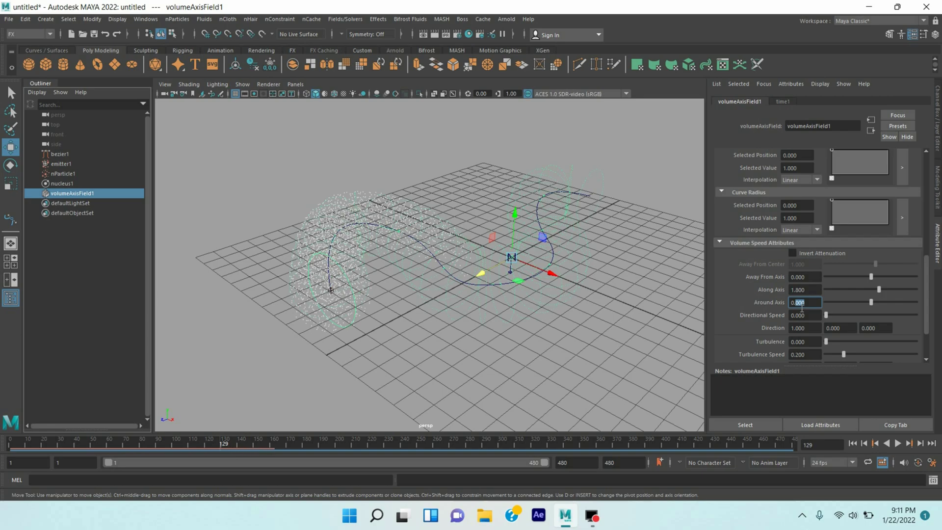
pyautogui.write('2')
pyautogui.press('Return')
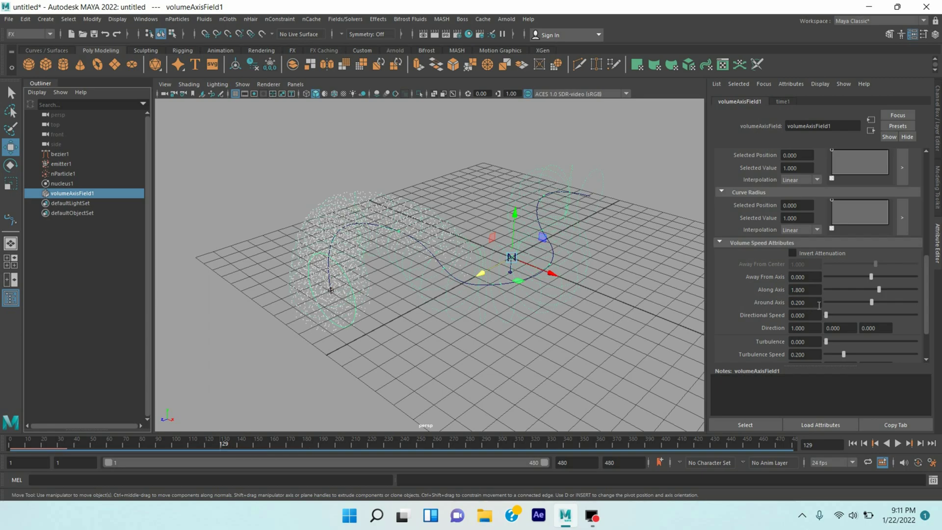
pyautogui.click(854, 445)
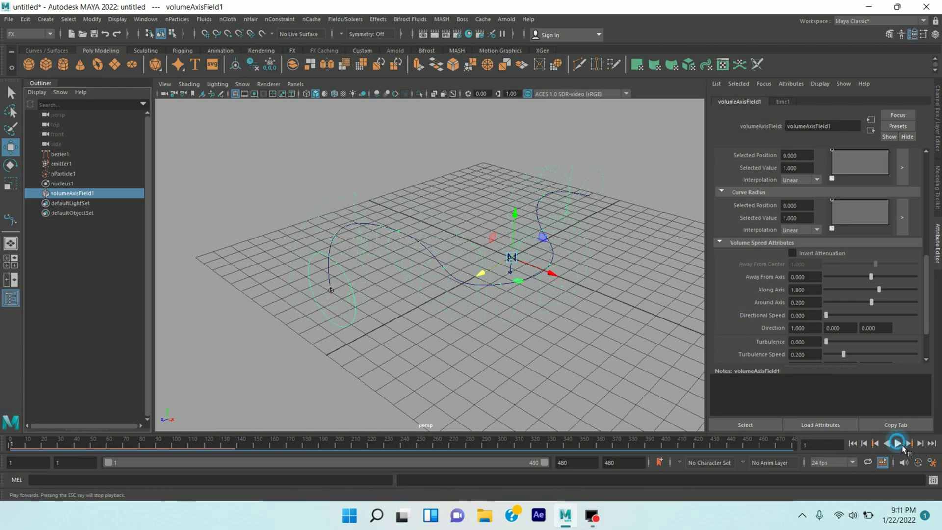
# Preview the new axis speeds, then set the field's Turbulence to 0.19.
pyautogui.click(898, 443)
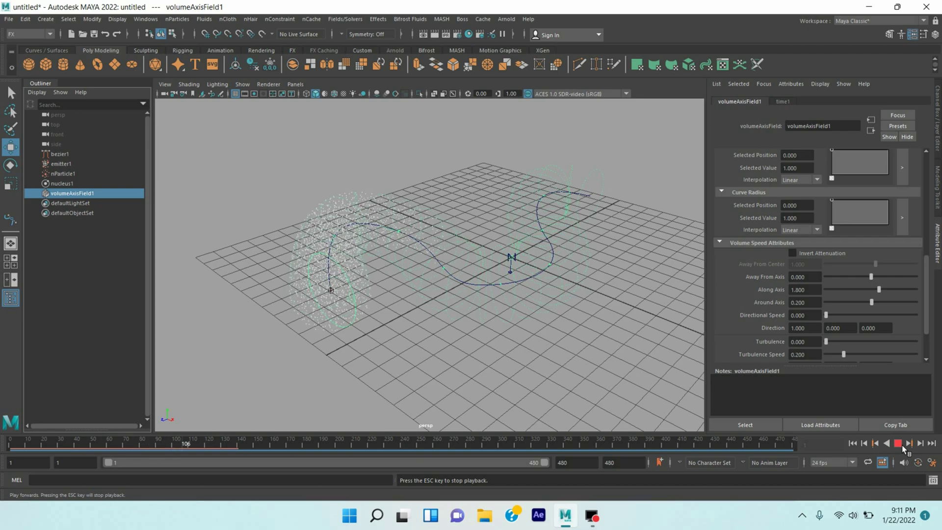
pyautogui.click(899, 444)
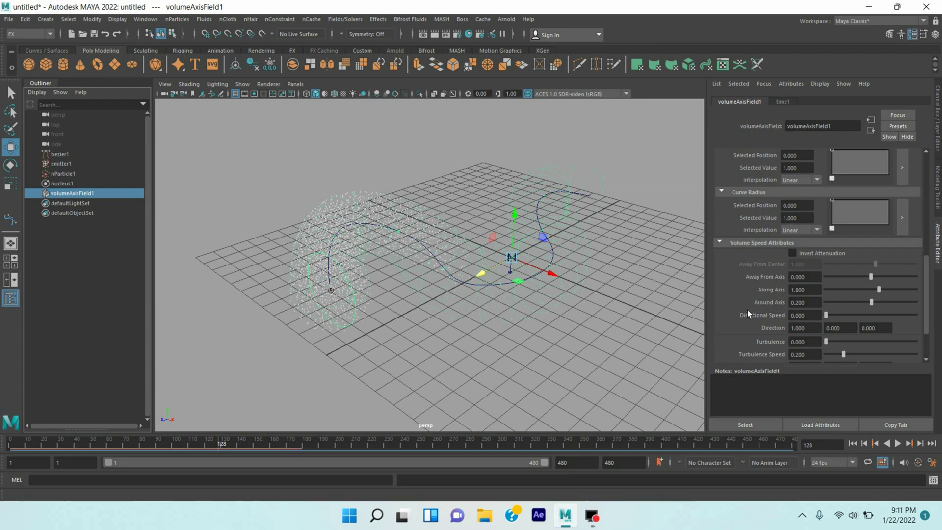
pyautogui.doubleClick(800, 347)
pyautogui.write('0.19')
pyautogui.press('Return')
# Replay the simulation from frame 1 with the new turbulence, stopping at frame 306.
pyautogui.click(853, 444)
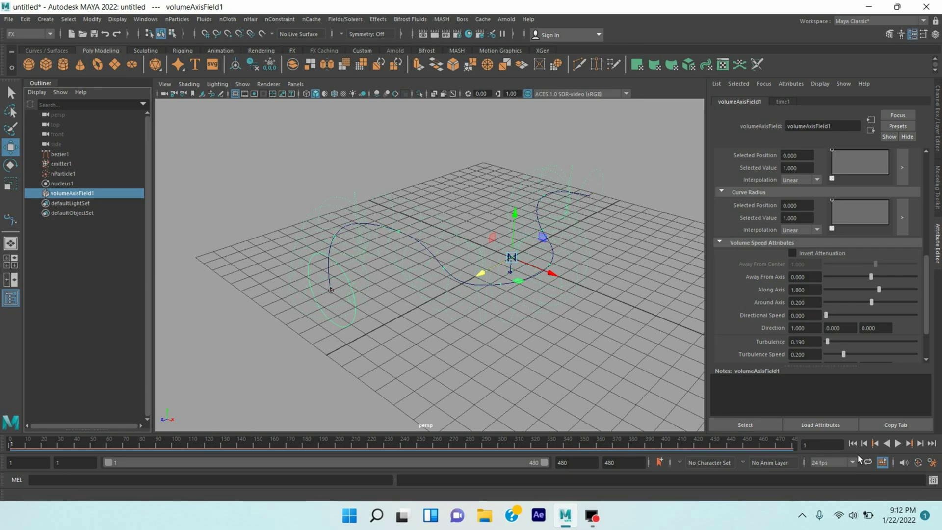
pyautogui.click(899, 444)
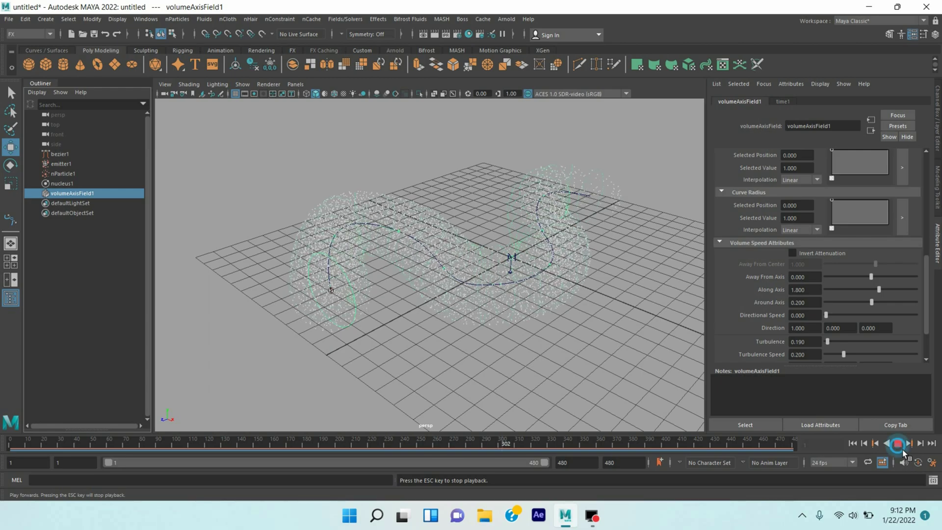
pyautogui.click(898, 443)
# Set the volume axis field's Away From Axis value to 5.
pyautogui.scroll(-3, 746, 327)
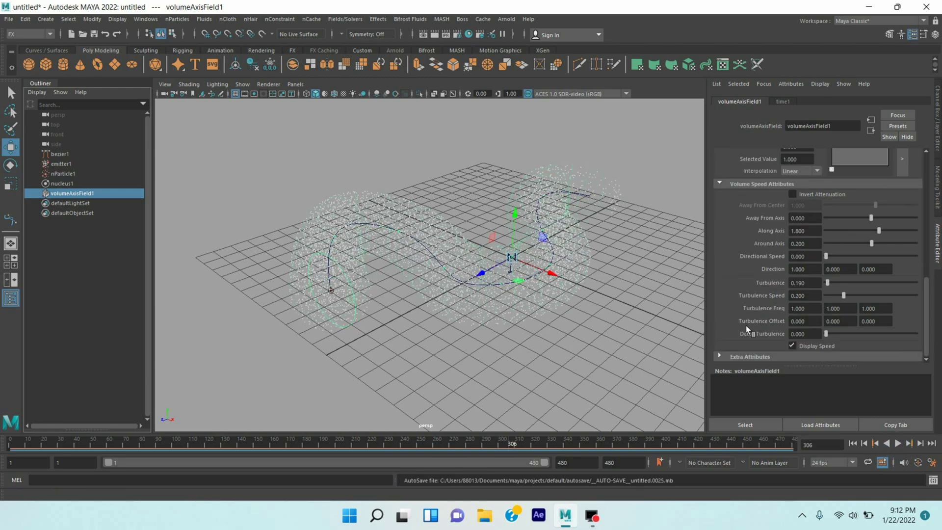
pyautogui.scroll(4, 746, 325)
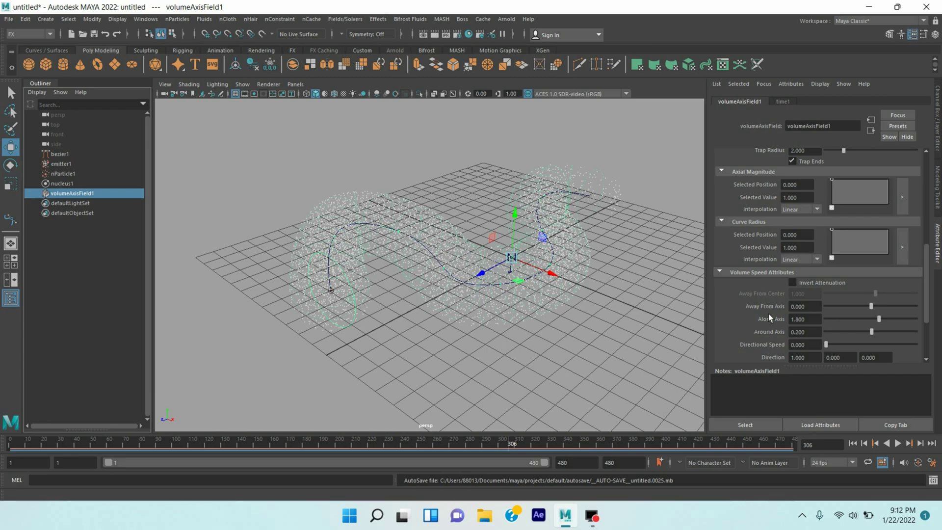
pyautogui.click(814, 307)
pyautogui.write('5')
pyautogui.press('Return')
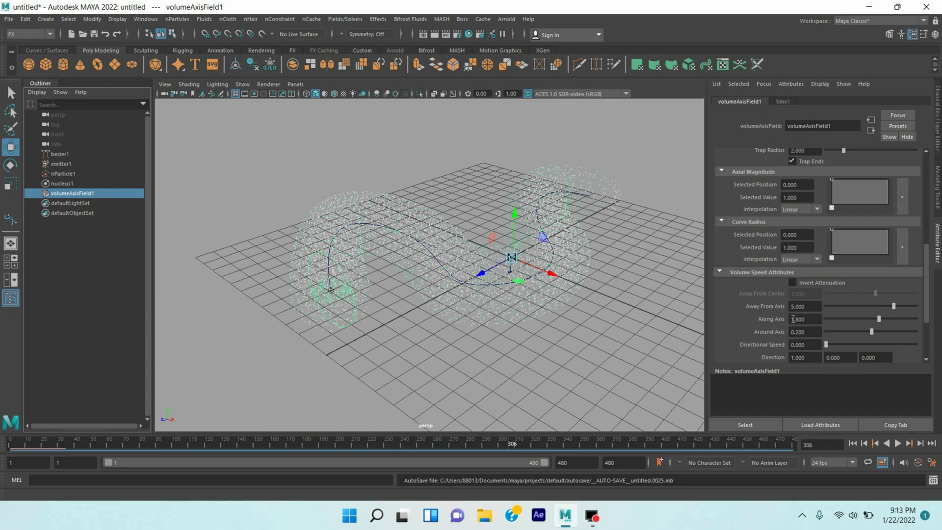
# Rewind and replay the simulation, stopping at frame 237.
pyautogui.click(853, 443)
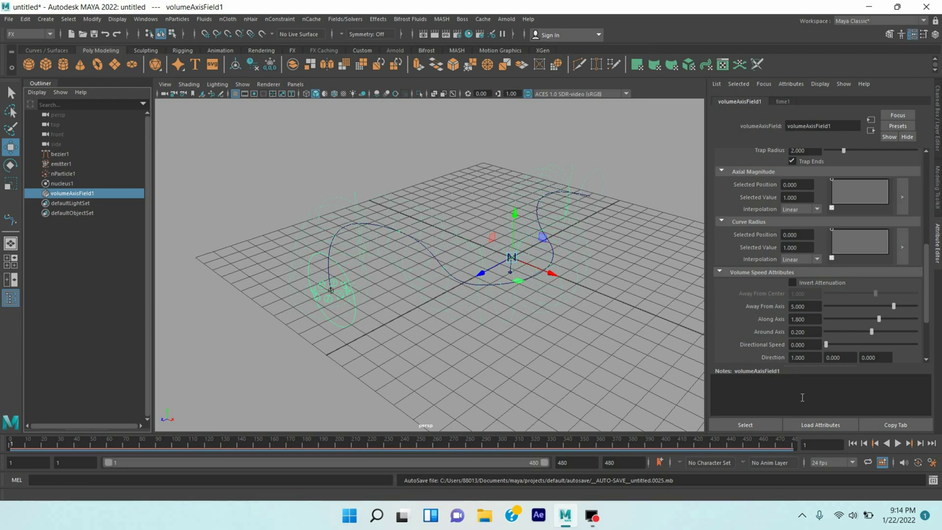
pyautogui.click(902, 444)
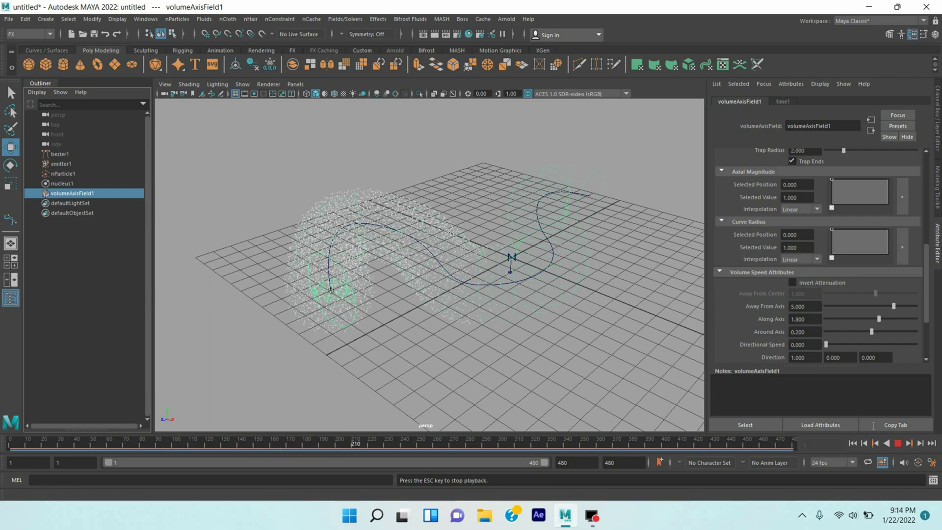
pyautogui.click(898, 443)
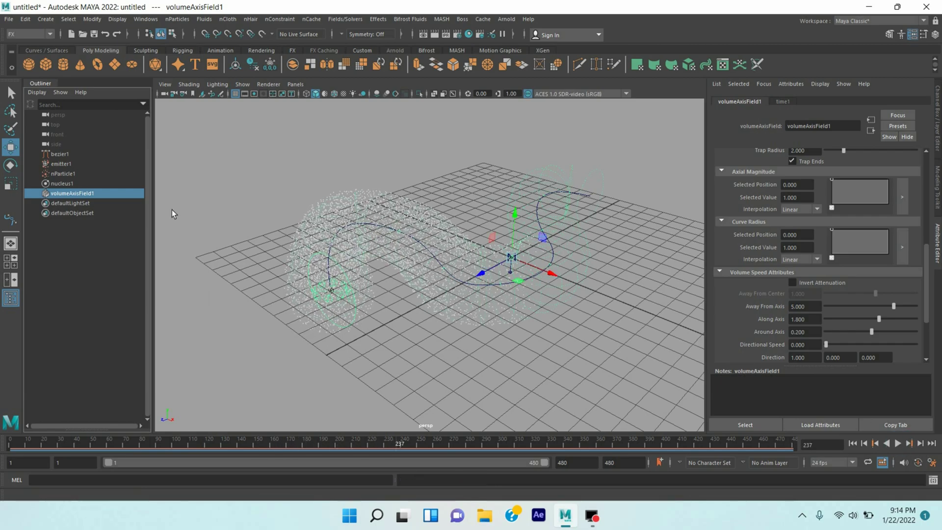
# Turn off Self Collide in nParticle1's Collisions settings.
pyautogui.click(62, 174)
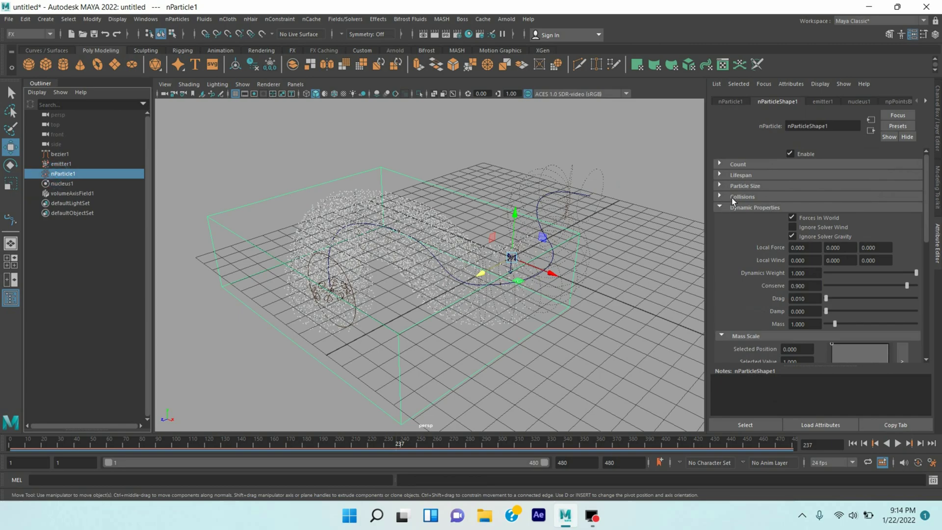
pyautogui.click(727, 197)
pyautogui.click(798, 219)
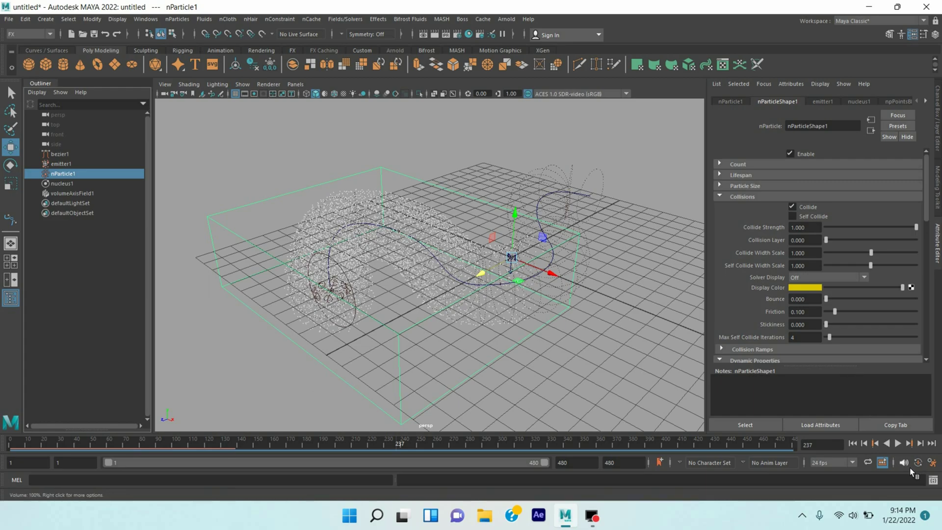
# Rewind to frame 1 and replay the simulation.
pyautogui.click(856, 447)
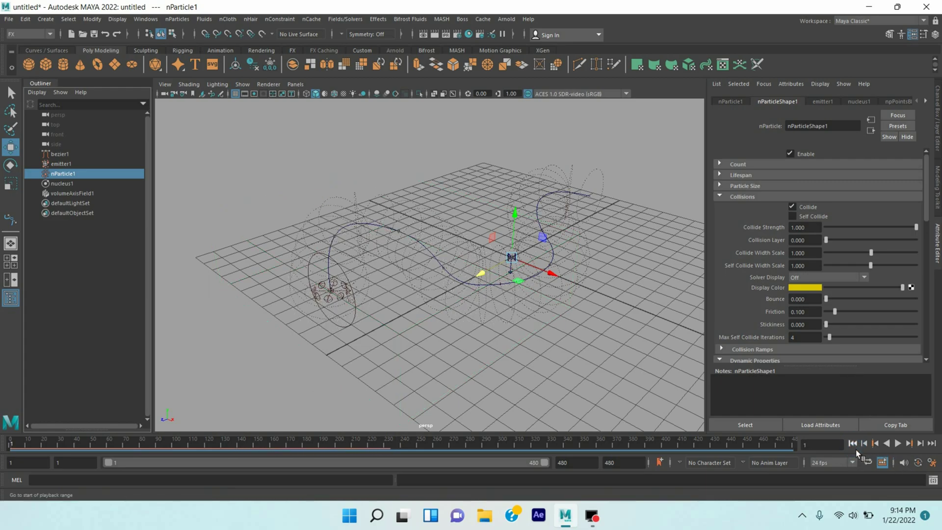
pyautogui.click(902, 445)
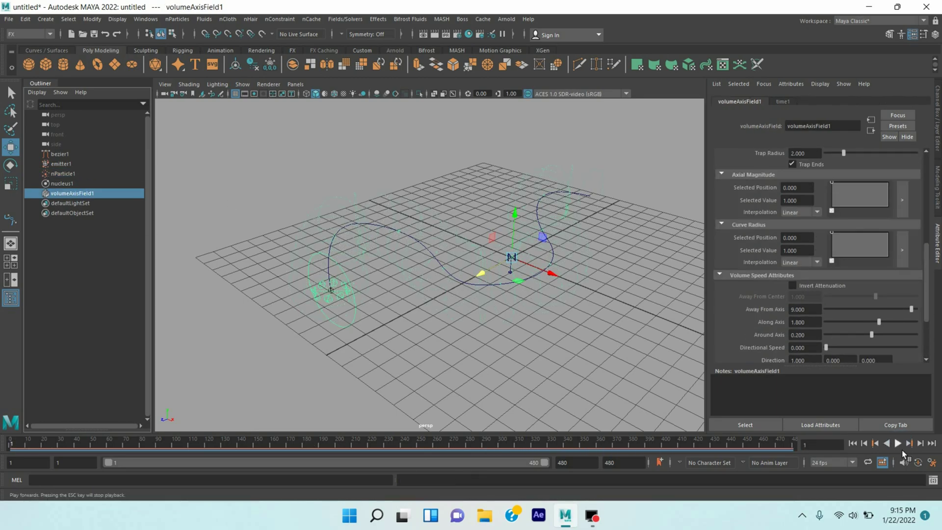
pyautogui.click(902, 445)
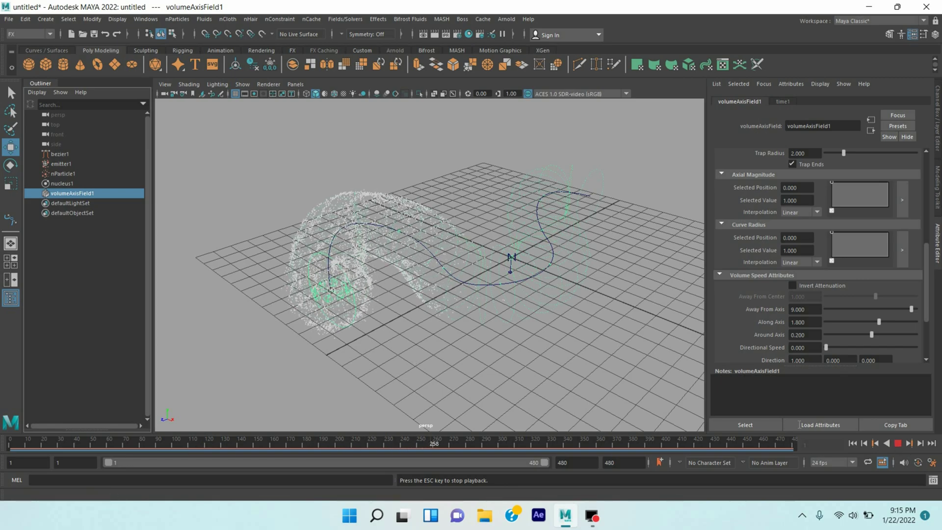
# Stop playback at frame 301 and scroll through the Attribute Editor.
pyautogui.click(899, 443)
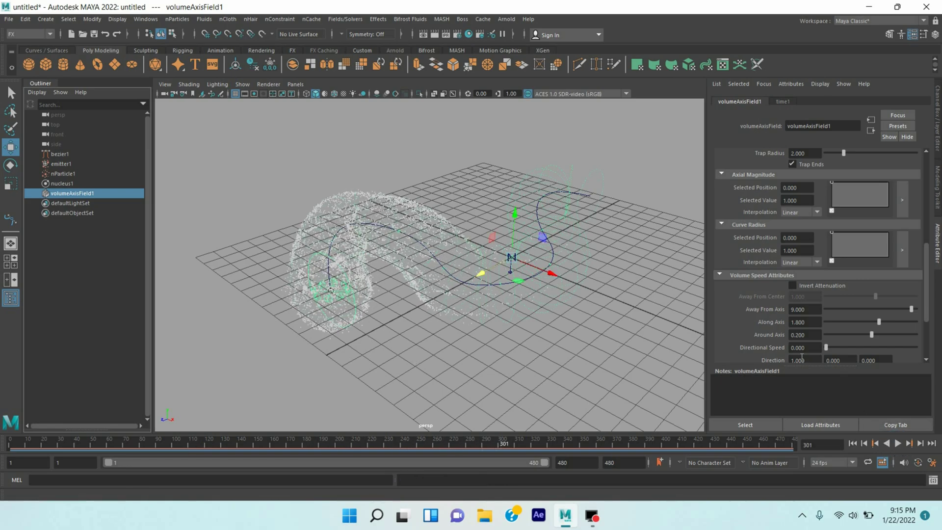
pyautogui.scroll(-2, 750, 312)
pyautogui.scroll(3, 748, 309)
pyautogui.scroll(3, 748, 309)
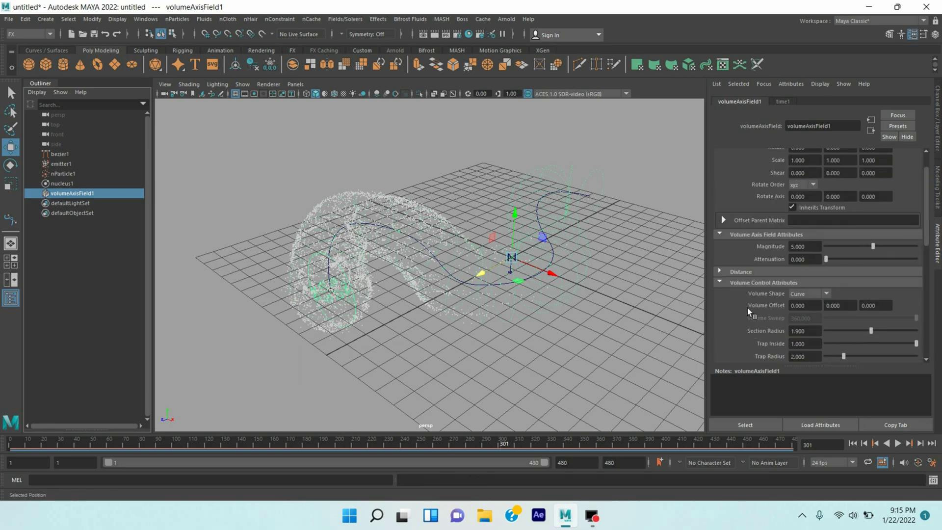
pyautogui.scroll(2, 747, 307)
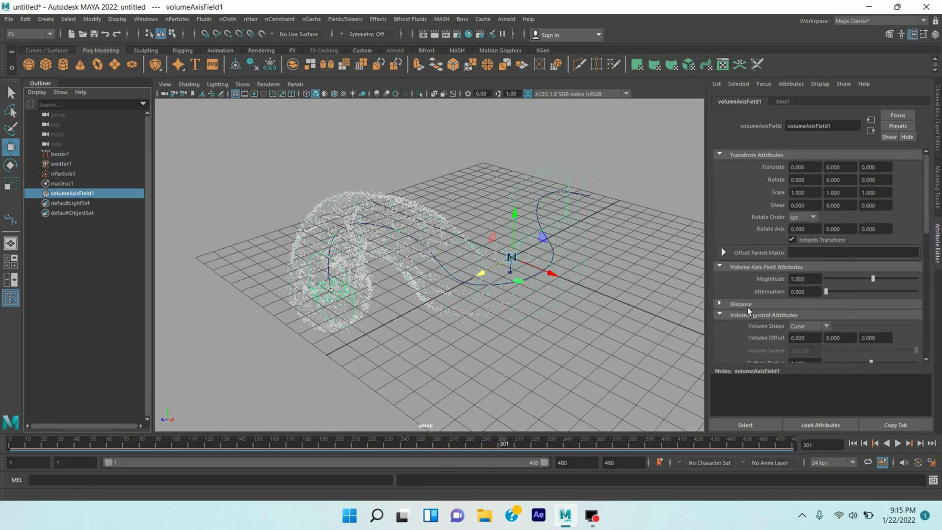
# Set nParticle1's Particle Render Type to Streak under Shading, then rewind to frame 1.
pyautogui.click(60, 177)
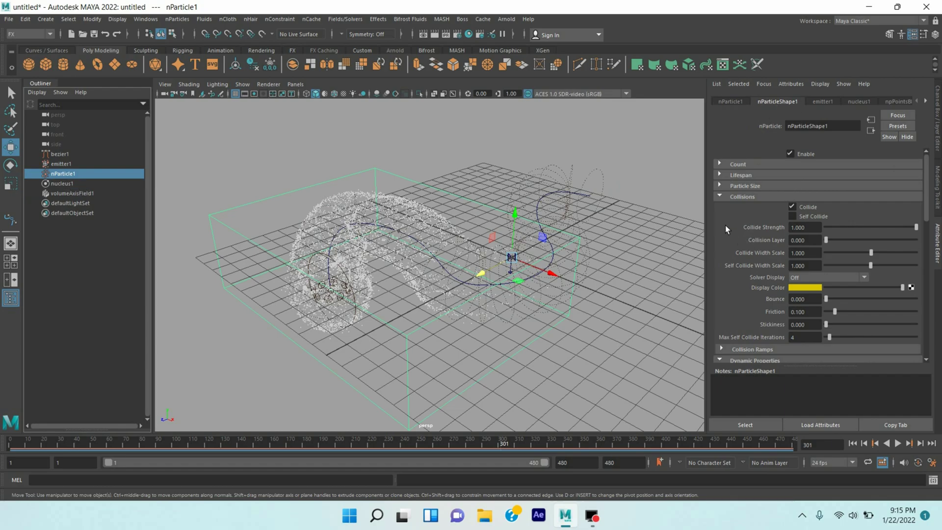
pyautogui.click(724, 187)
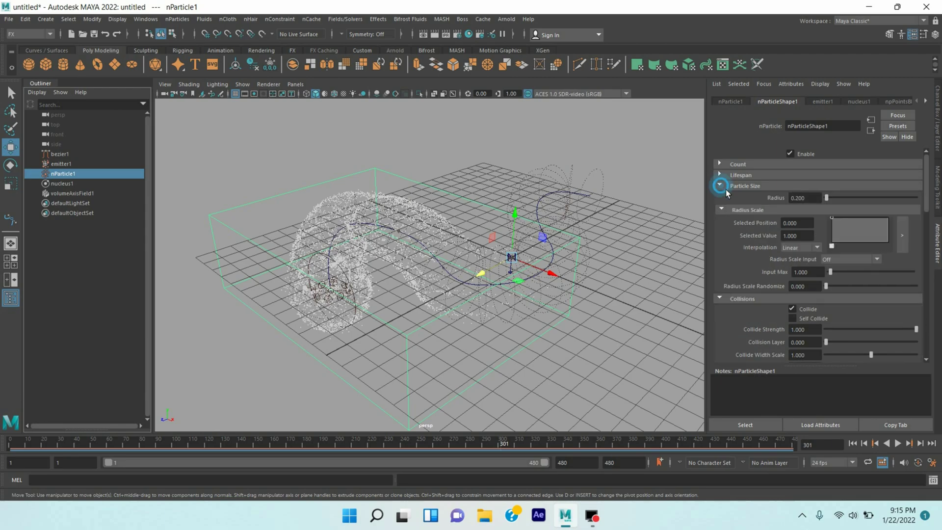
pyautogui.scroll(-6, 743, 278)
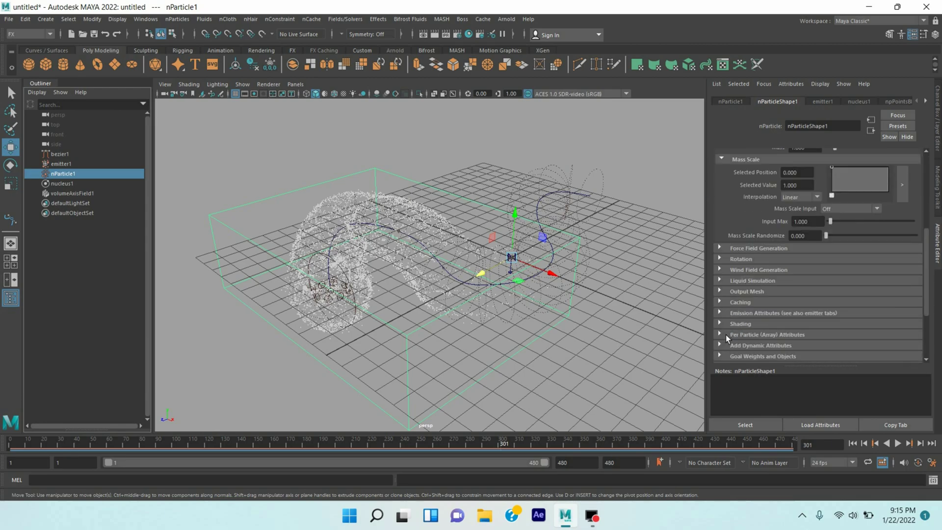
pyautogui.click(720, 324)
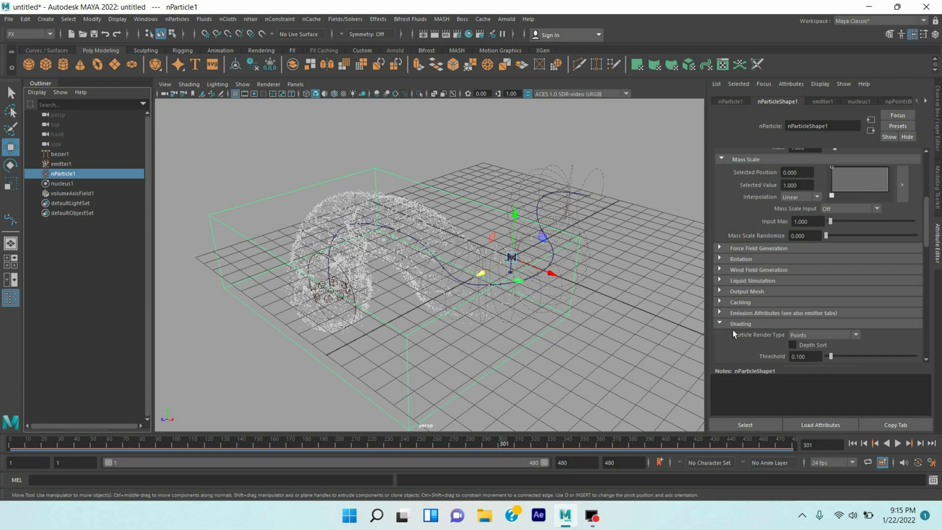
pyautogui.scroll(-2, 730, 343)
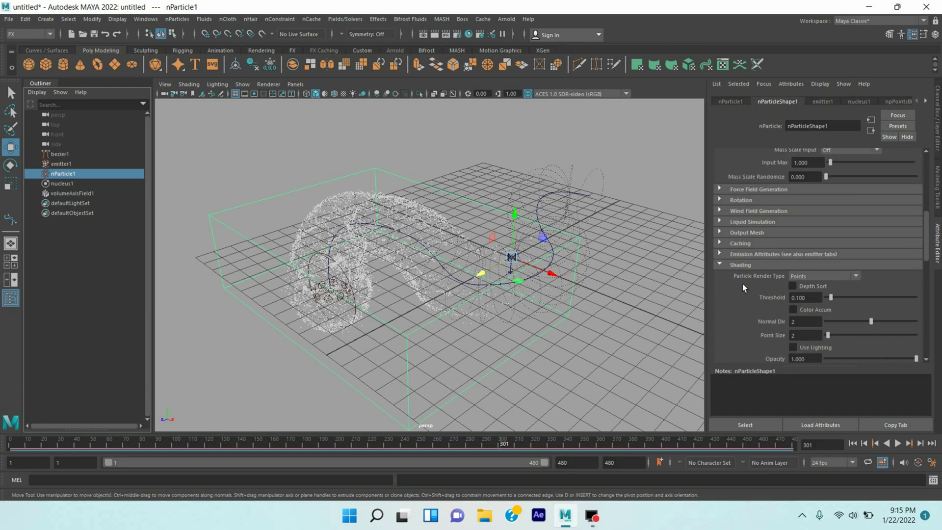
pyautogui.click(816, 277)
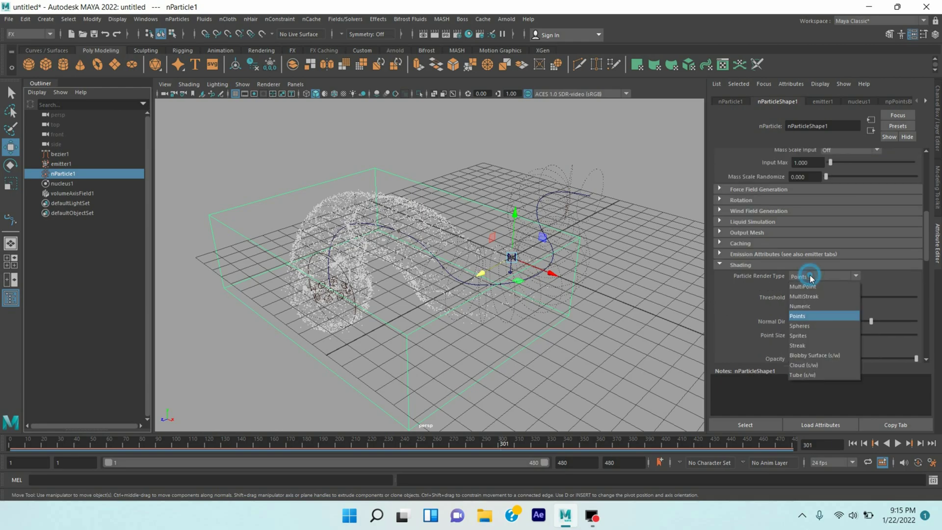
pyautogui.click(811, 346)
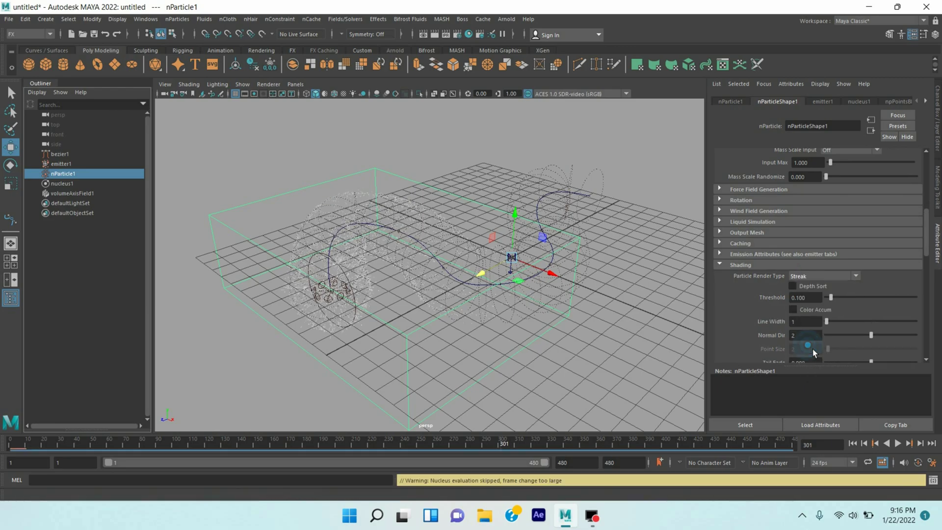
pyautogui.click(856, 448)
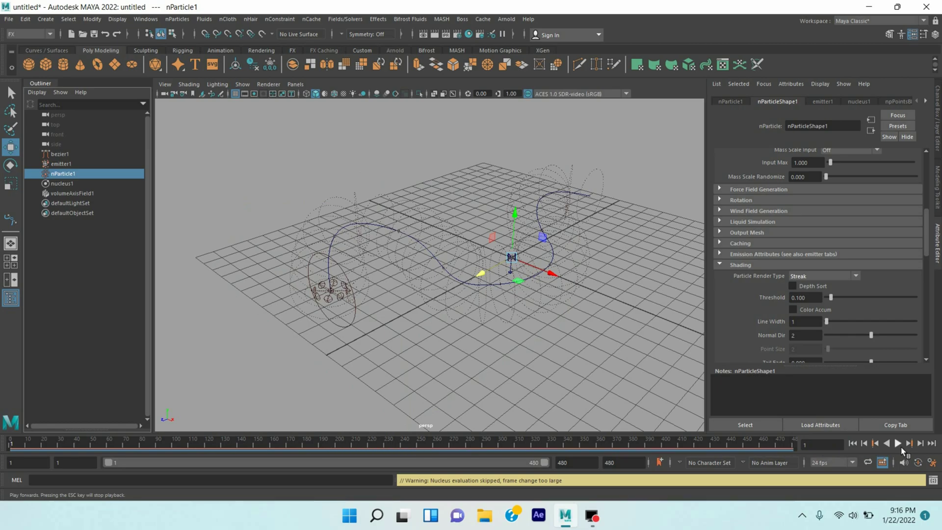
# Preview the streaks to frame 152, set Tail Size to 2.3, and replay from frame 1.
pyautogui.click(901, 450)
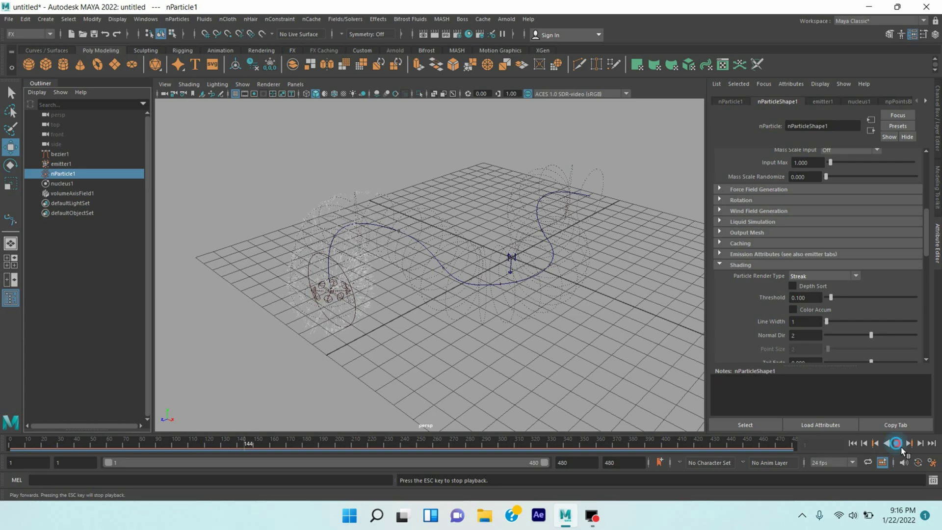
pyautogui.click(900, 448)
pyautogui.scroll(-2, 836, 342)
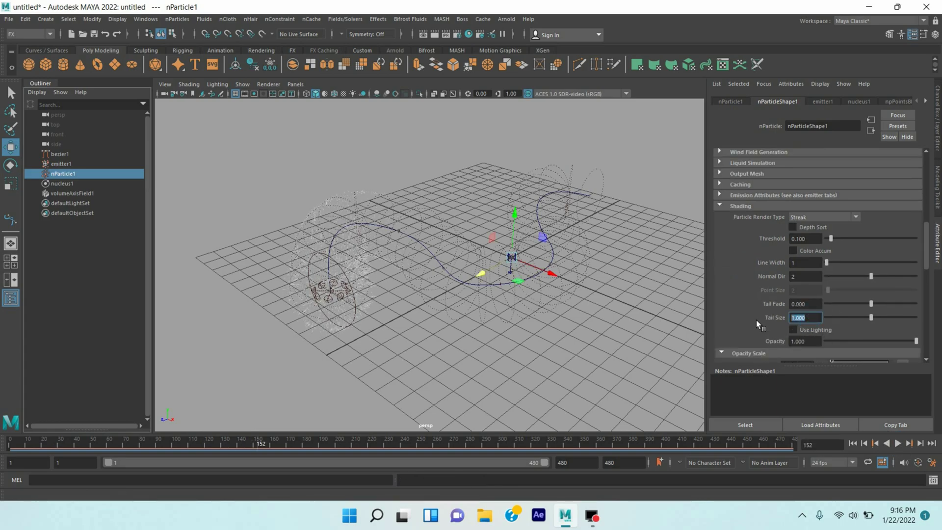
pyautogui.write('2.3')
pyautogui.press('Return')
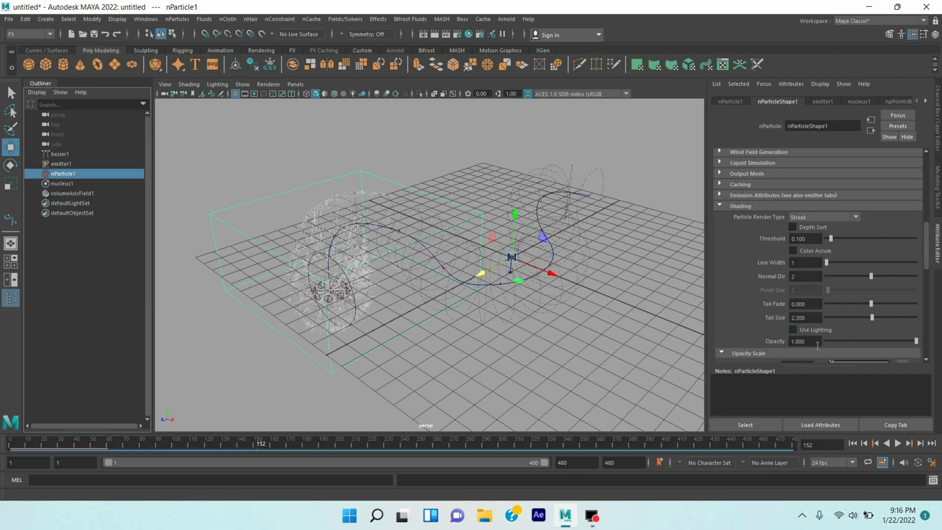
pyautogui.click(853, 445)
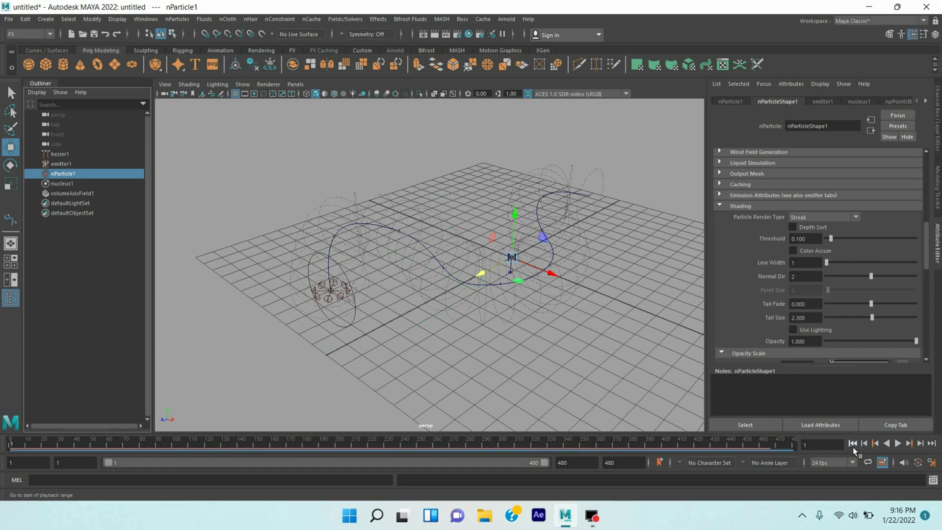
pyautogui.click(899, 444)
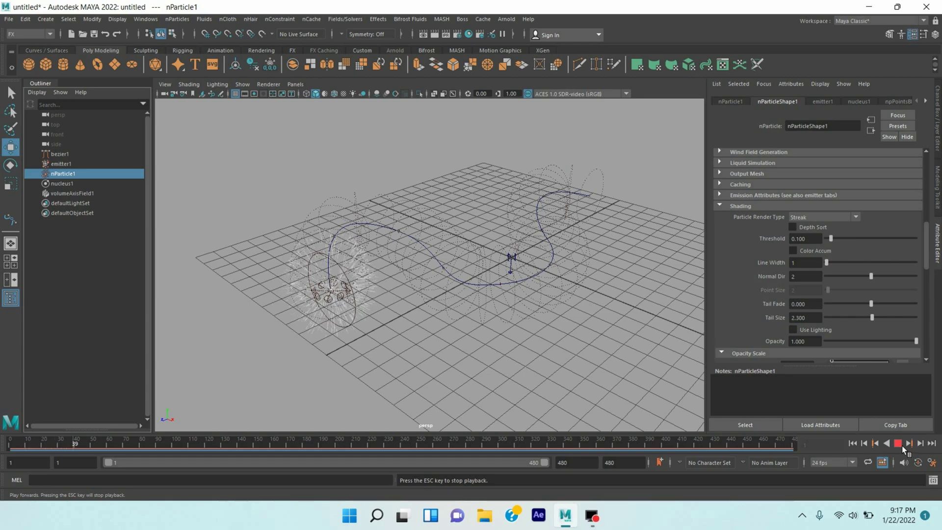